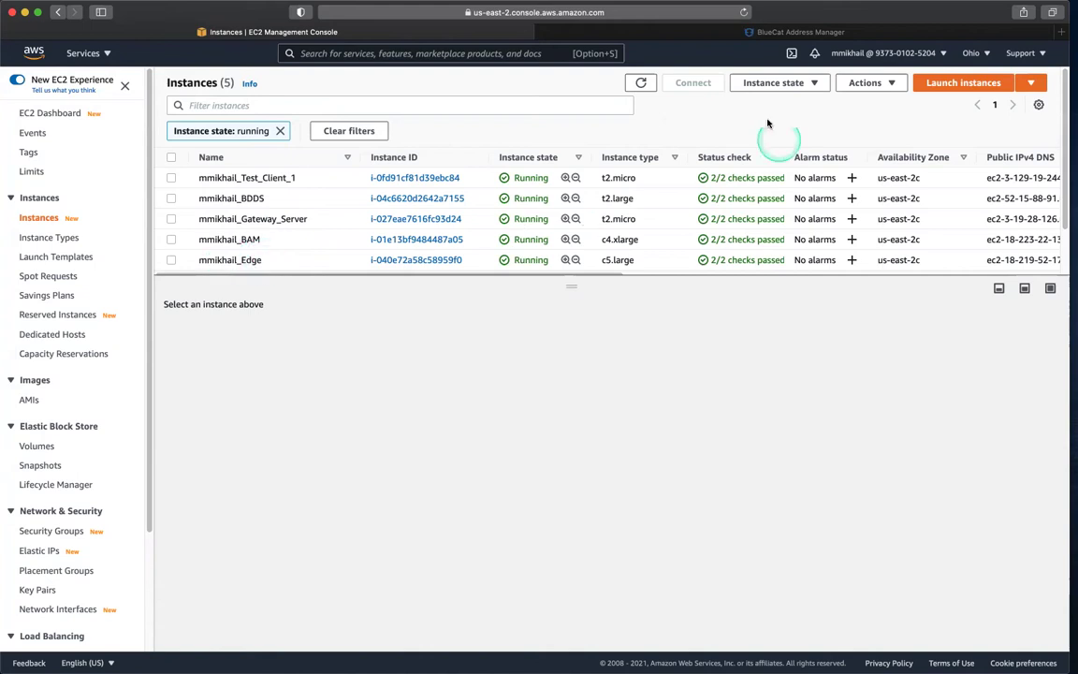
pyautogui.click(727, 34)
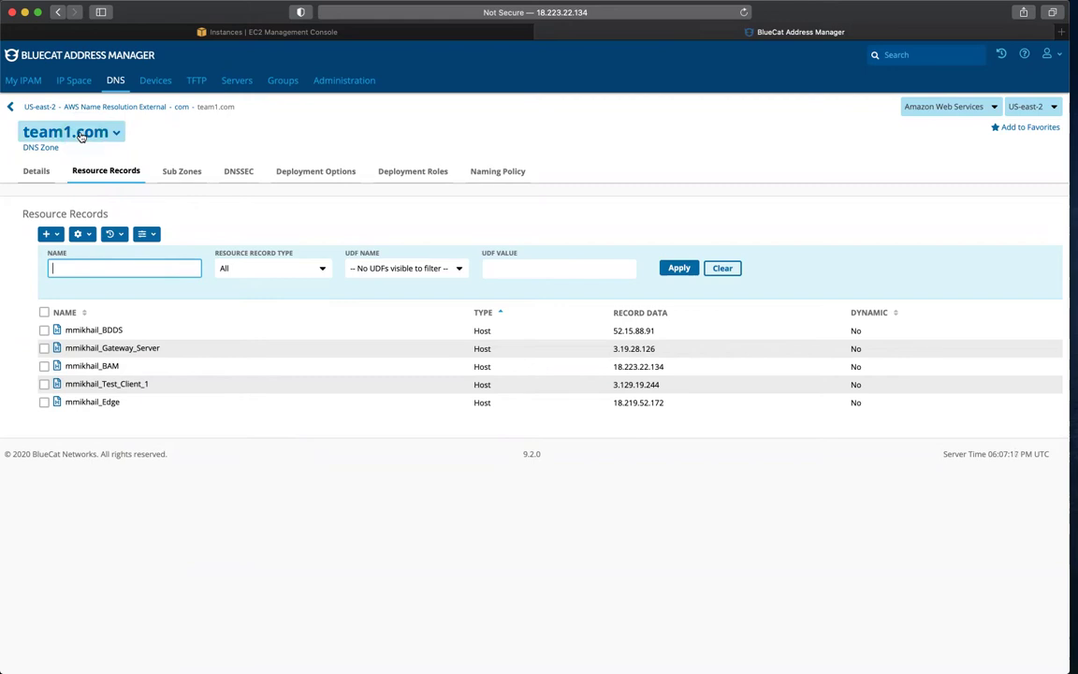
pyautogui.hotkey('alt', 'space')
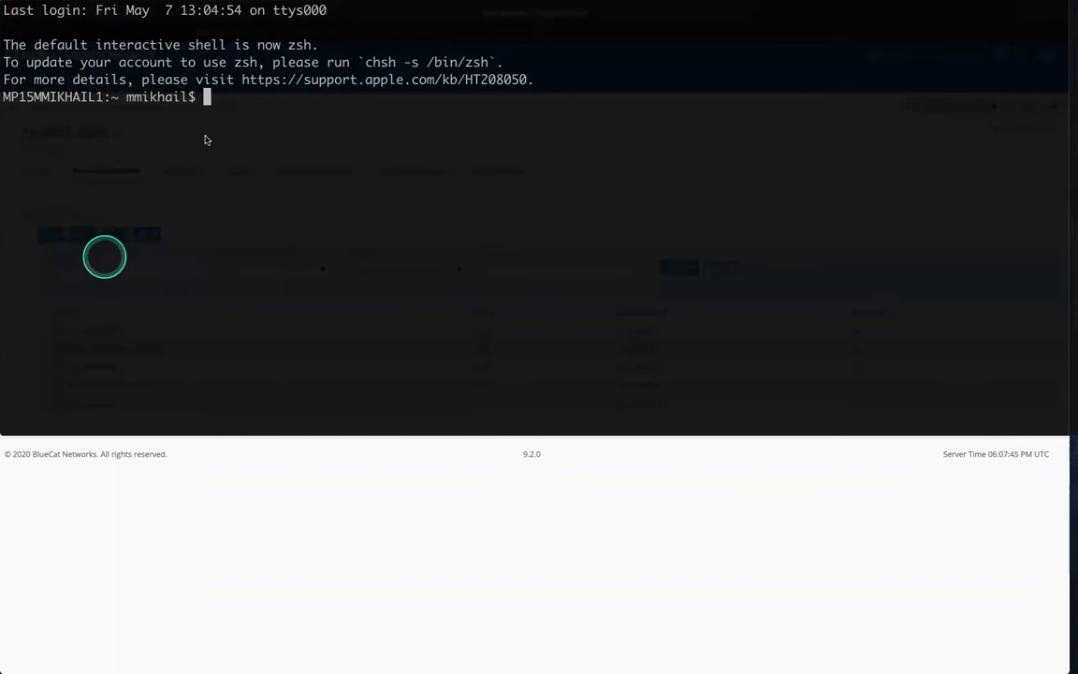
pyautogui.write('dig @52.15.88.91 mmikhail_Test_Client_1.team1.com')
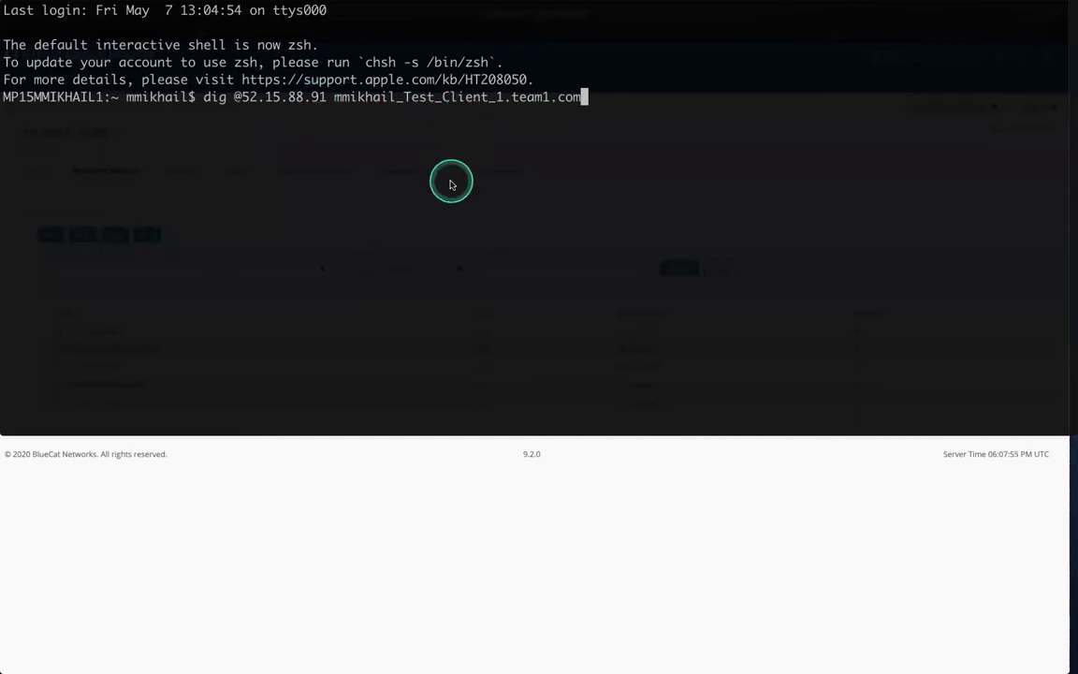
pyautogui.press('Return')
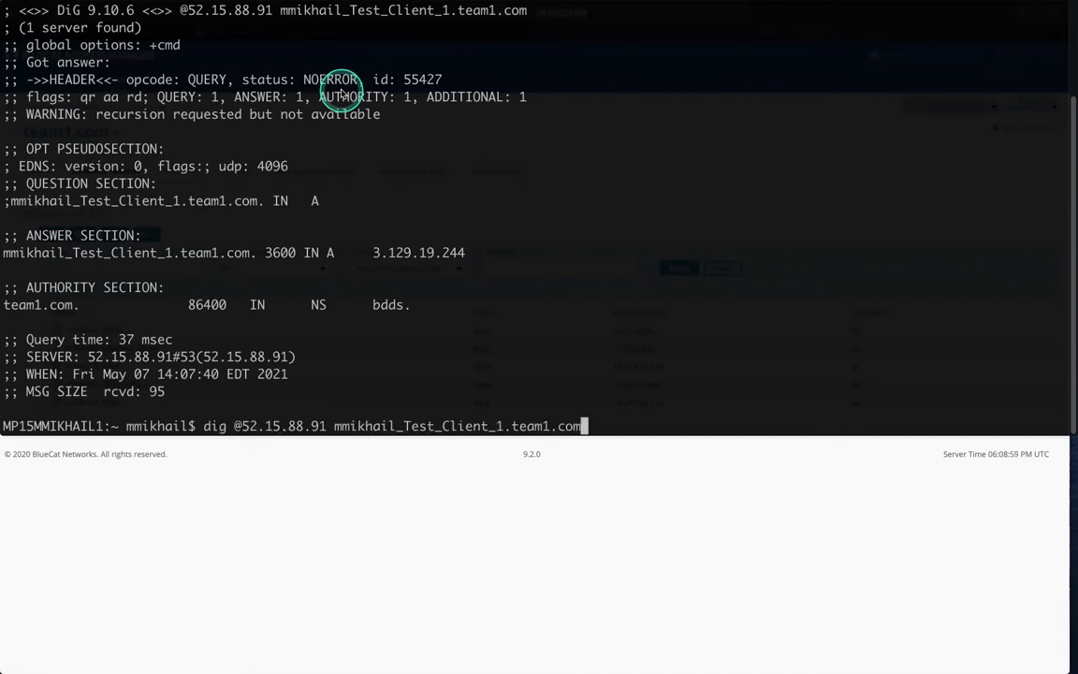
# Change the recalled dig command's target to google.com and query it against the server 52.15.88.91.
pyautogui.press('BackSpace')
pyautogui.press('BackSpace')
pyautogui.press('BackSpace')
pyautogui.press('BackSpace')
pyautogui.press('BackSpace')
pyautogui.press('BackSpace')
pyautogui.press('BackSpace')
pyautogui.press('BackSpace')
pyautogui.press('BackSpace')
pyautogui.press('BackSpace')
pyautogui.press('BackSpace')
pyautogui.press('BackSpace')
pyautogui.press('BackSpace')
pyautogui.press('BackSpace')
pyautogui.press('BackSpace')
pyautogui.press('BackSpace')
pyautogui.press('BackSpace')
pyautogui.press('BackSpace')
pyautogui.press('BackSpace')
pyautogui.press('BackSpace')
pyautogui.press('BackSpace')
pyautogui.press('BackSpace')
pyautogui.press('BackSpace')
pyautogui.press('BackSpace')
pyautogui.press('BackSpace')
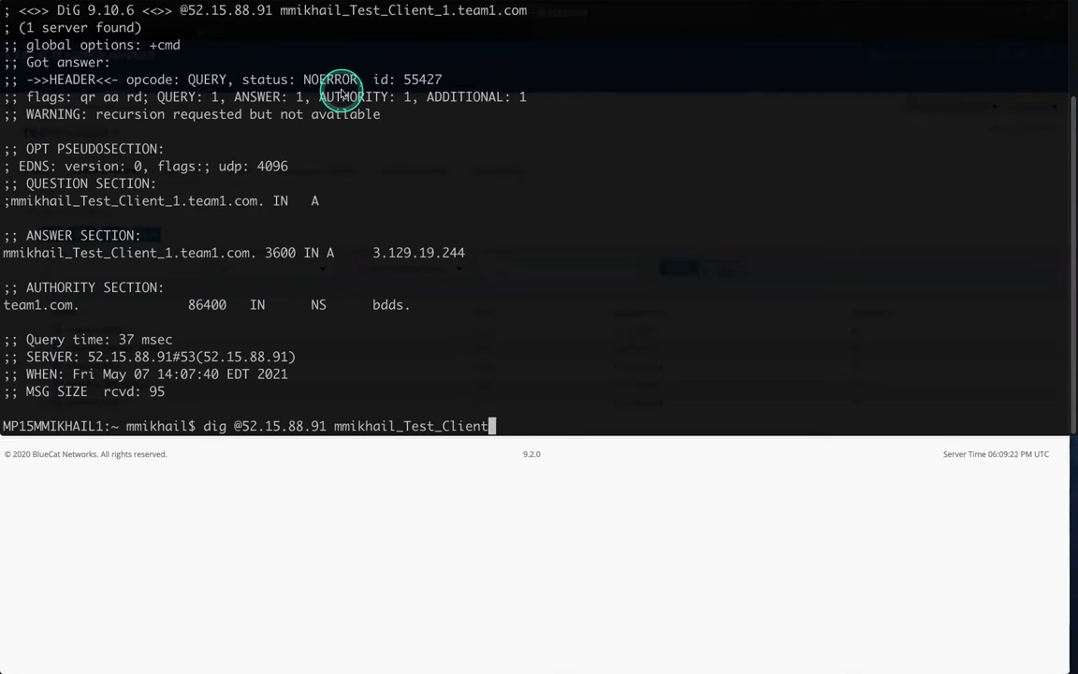
pyautogui.press('BackSpace')
pyautogui.press('BackSpace')
pyautogui.press('BackSpace')
pyautogui.press('BackSpace')
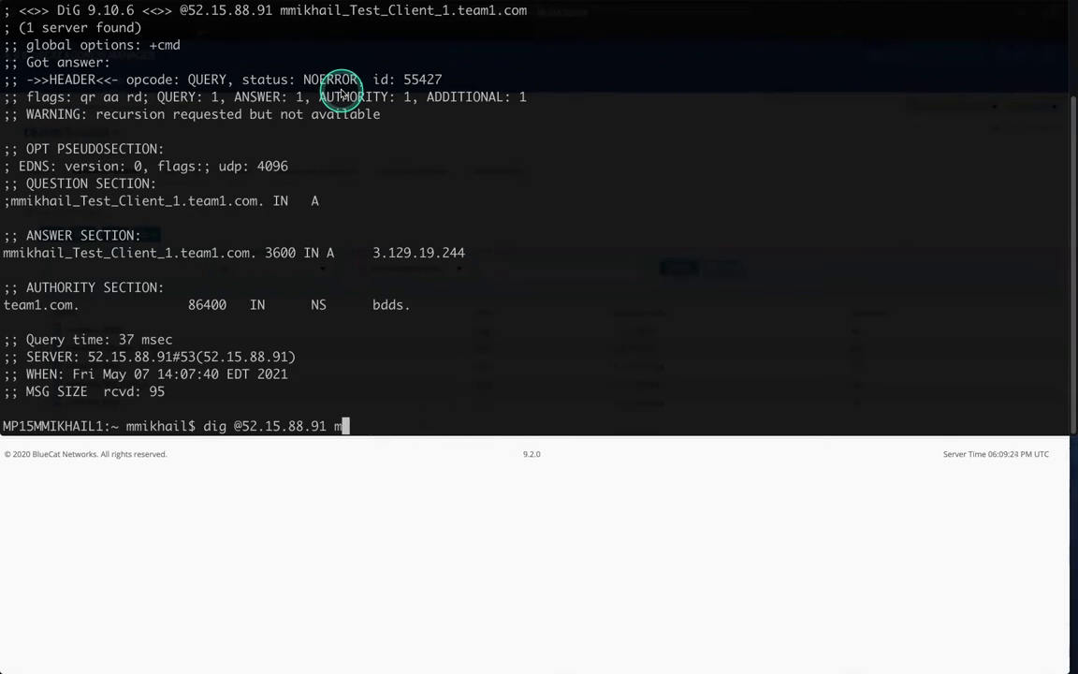
pyautogui.write('google.com')
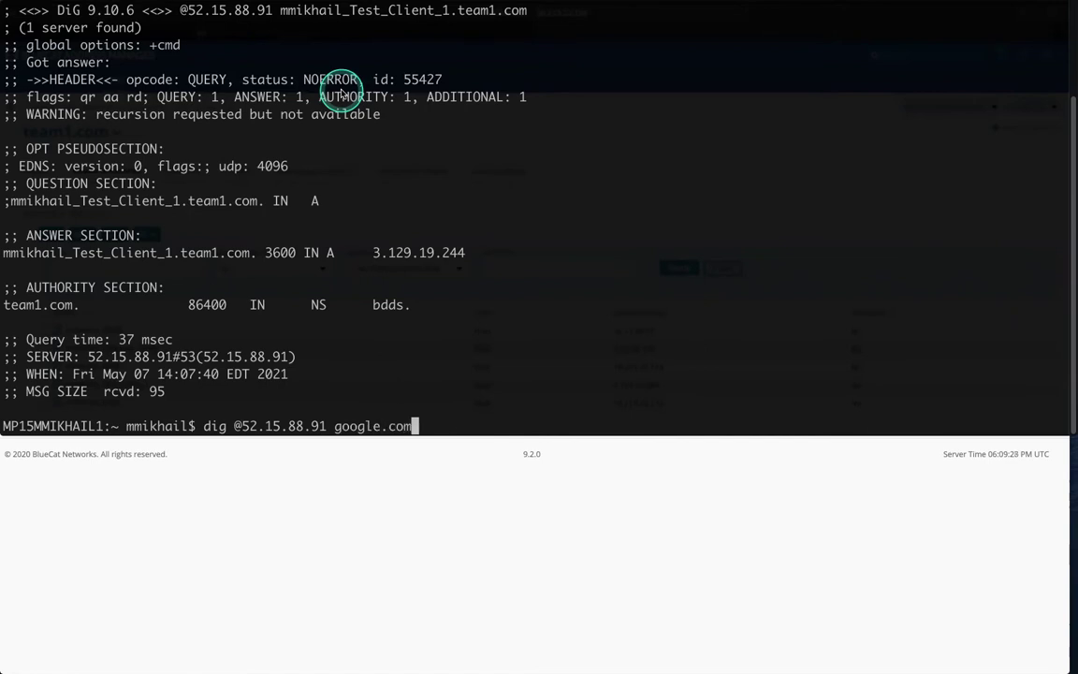
pyautogui.press('Return')
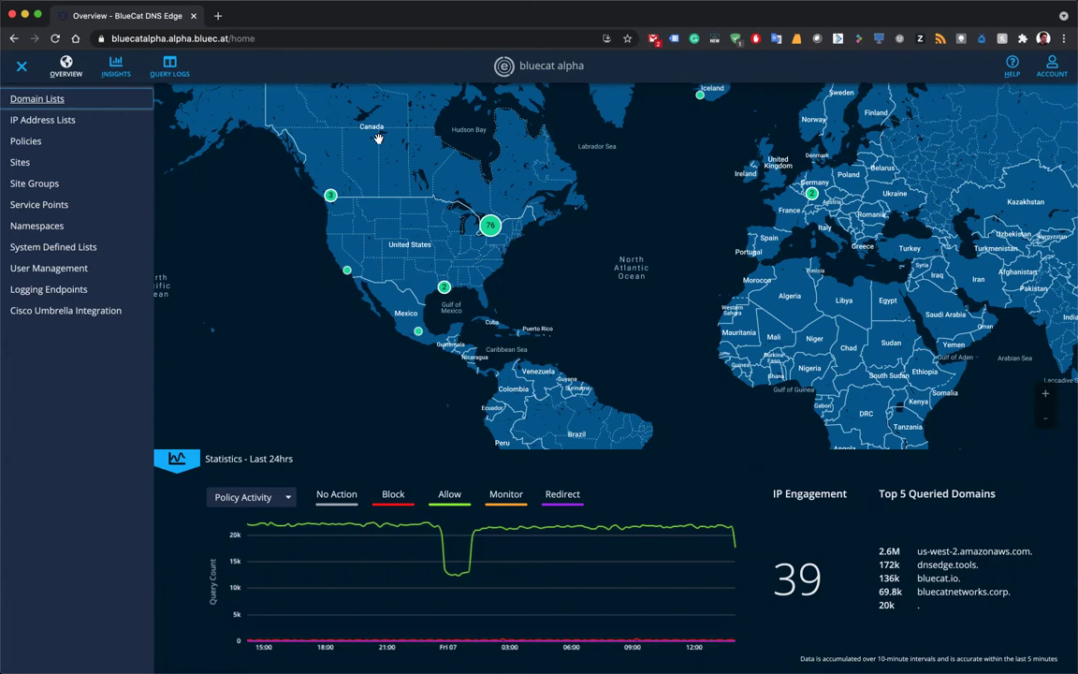
# Filter the DNS Edge sites by "mm" and open the MM-AWS_Lab site to examine its namespaces and forwarders.
pyautogui.click(22, 164)
pyautogui.click(983, 159)
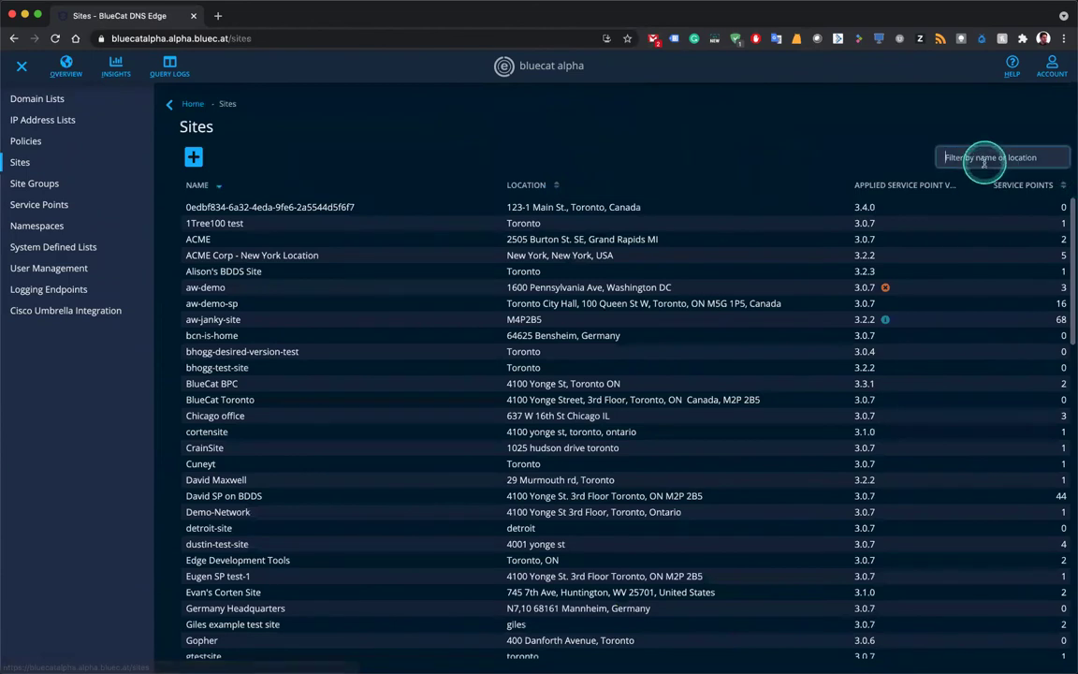
pyautogui.write('mm')
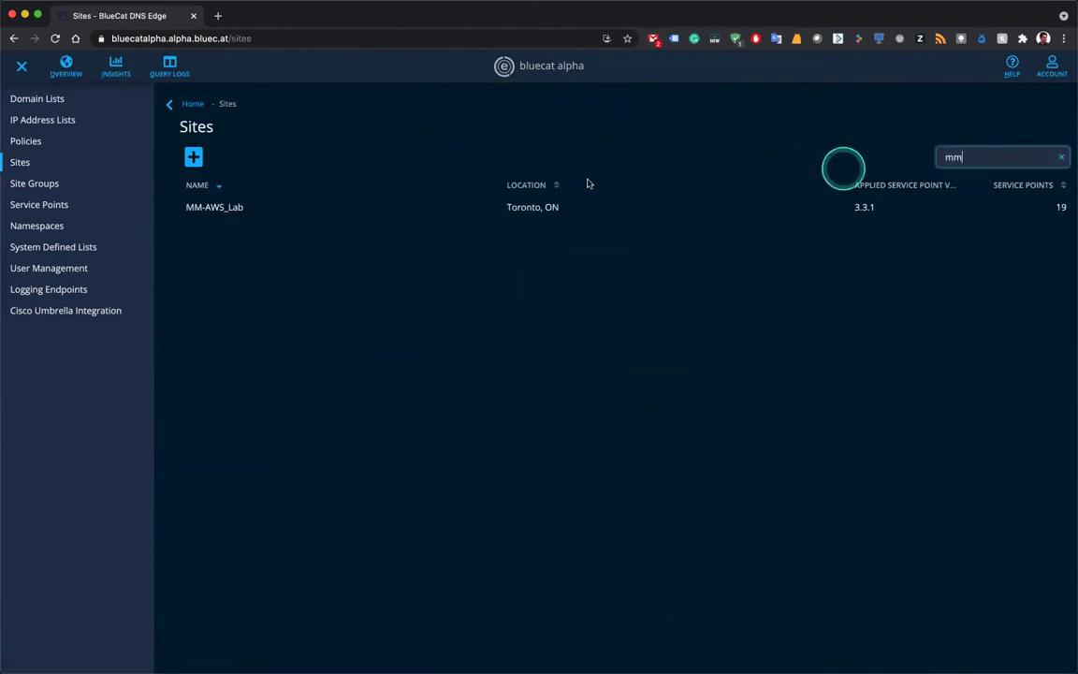
pyautogui.click(571, 207)
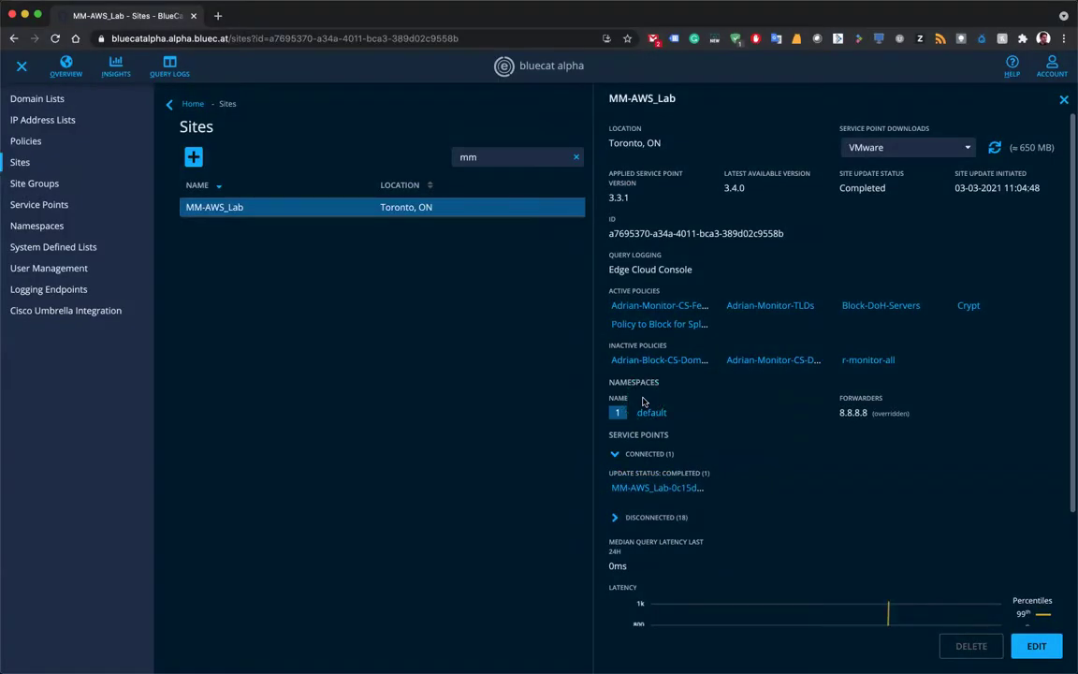
pyautogui.click(646, 401)
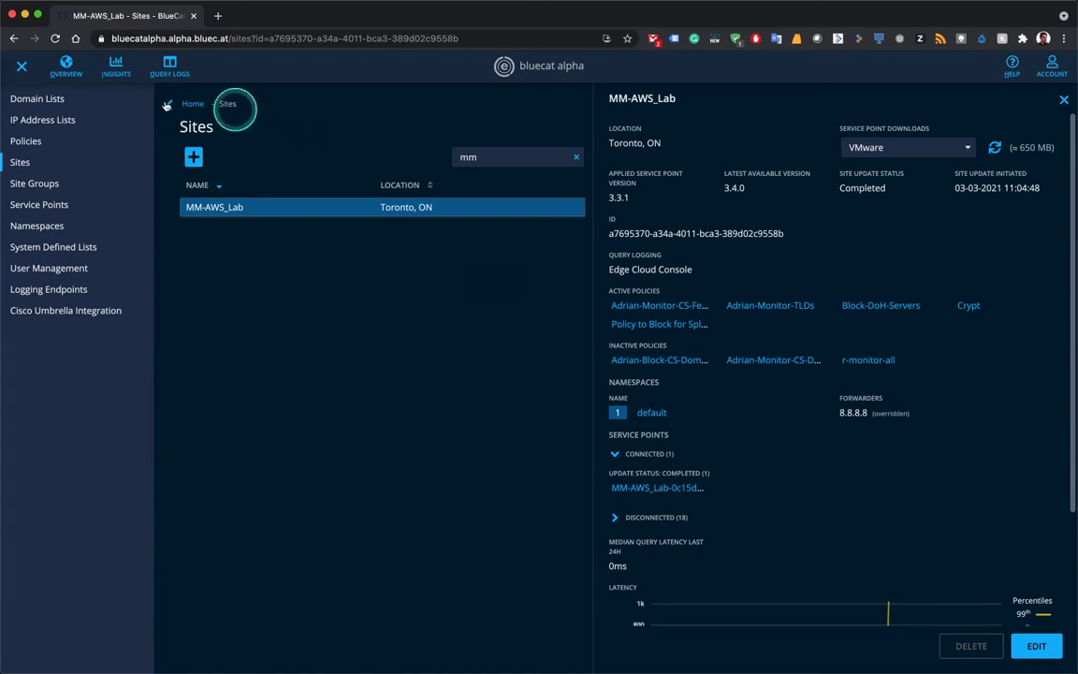
# Start a new user-defined domain list named "AWS Private Zones".
pyautogui.click(79, 100)
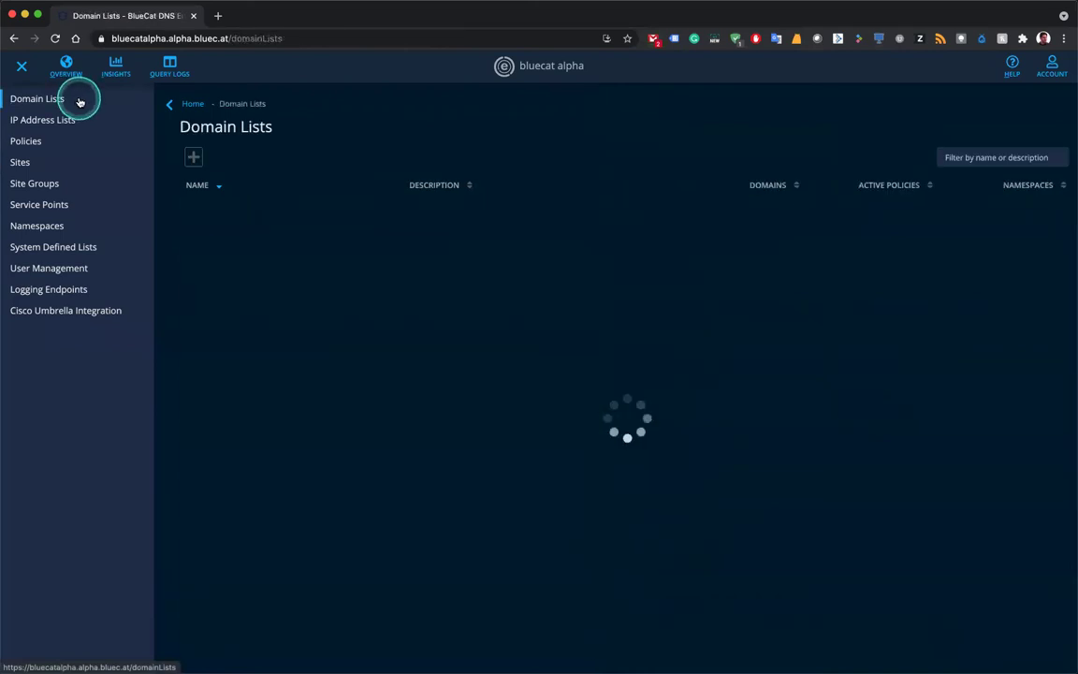
pyautogui.click(79, 101)
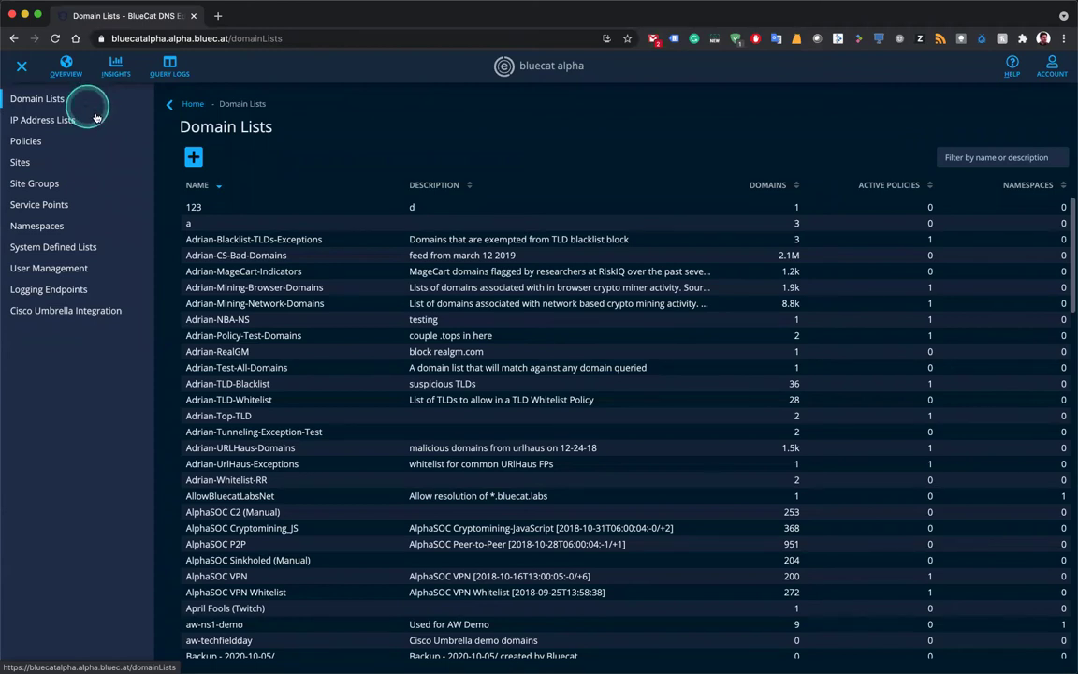
pyautogui.click(193, 156)
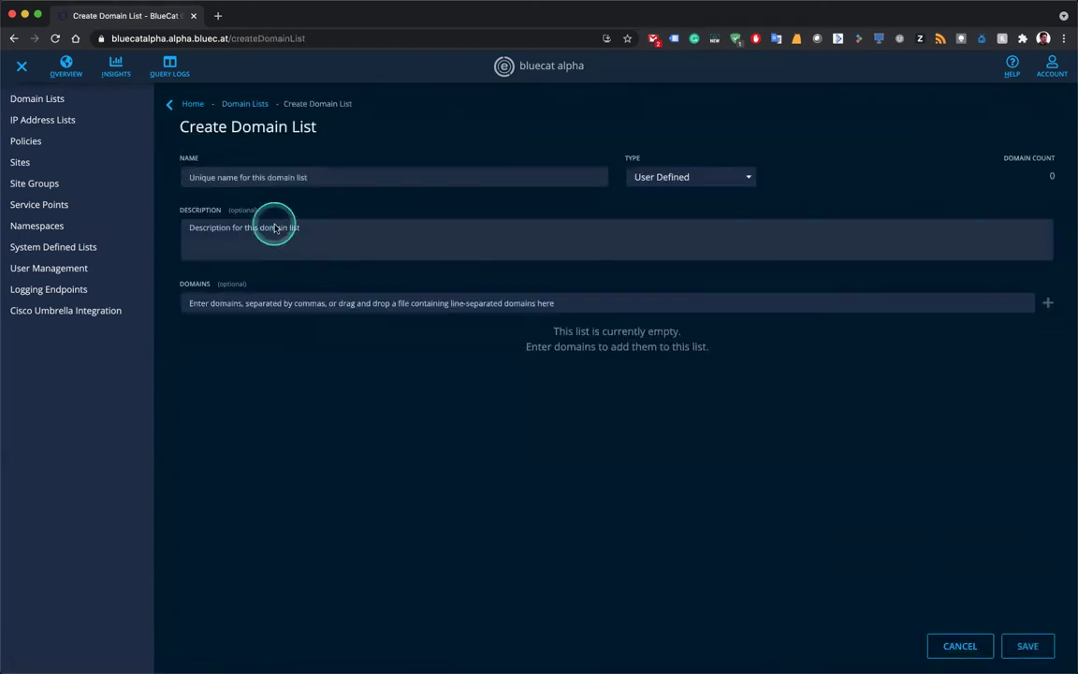
pyautogui.click(250, 178)
pyautogui.write('AWS')
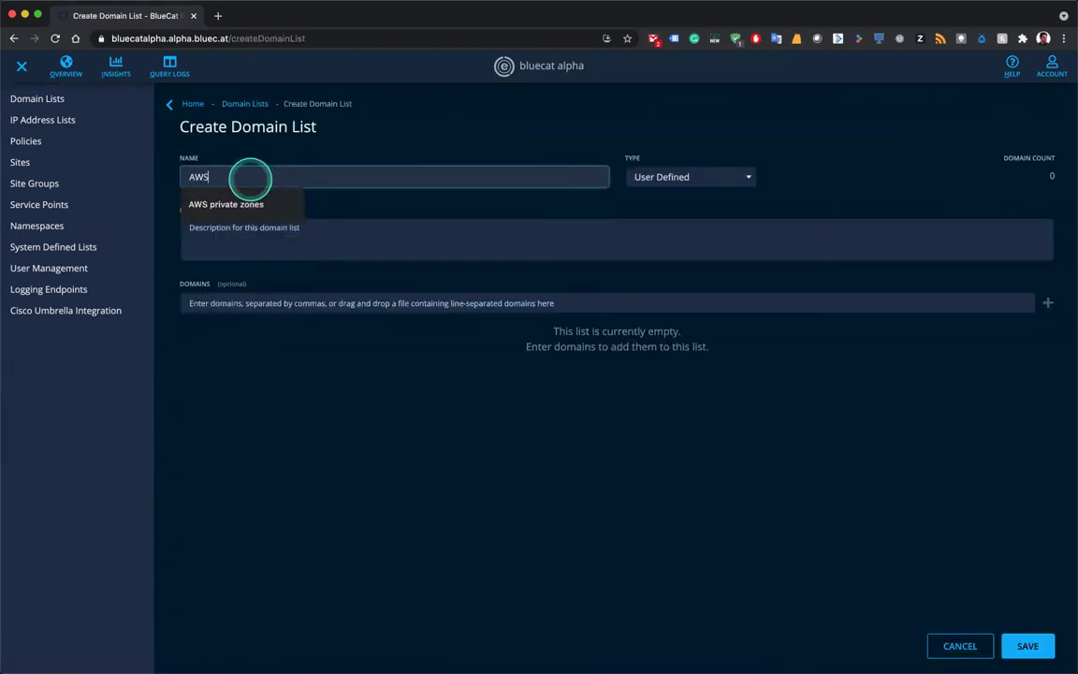
pyautogui.write(' Private Zones')
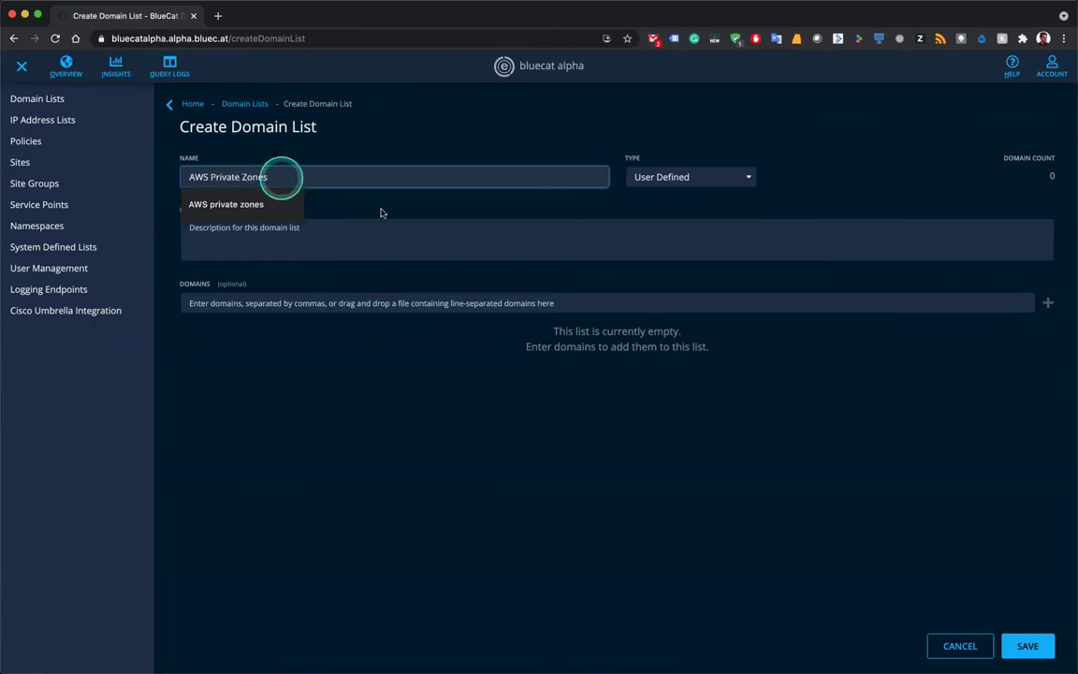
# Add the domain team1.com to the new domain list and save the list.
pyautogui.click(348, 312)
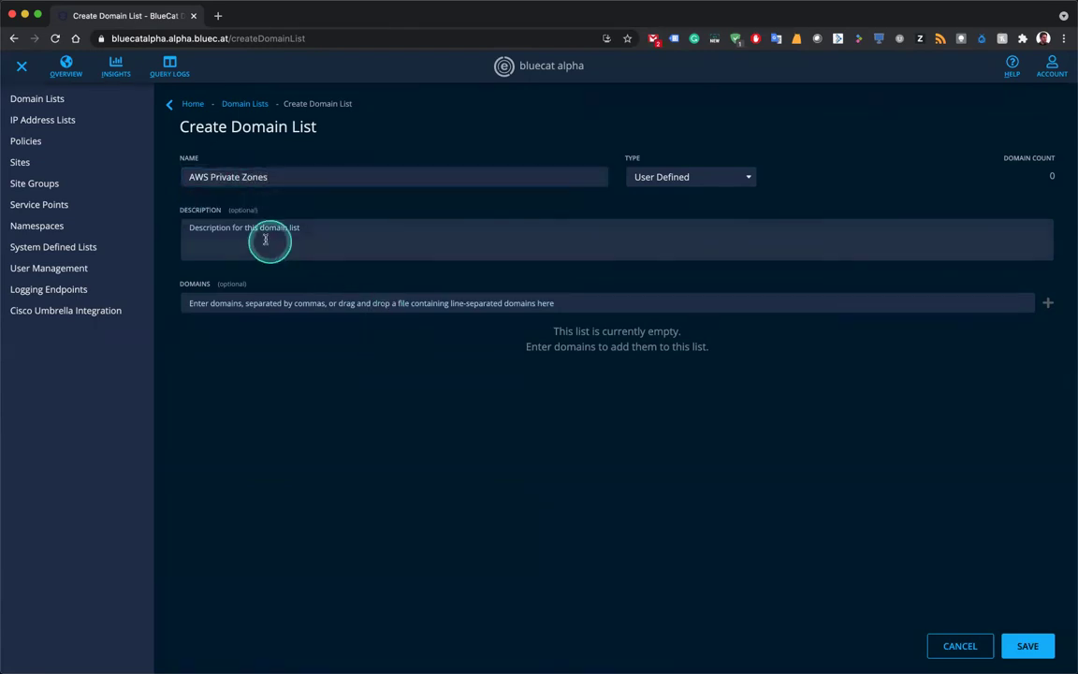
pyautogui.click(688, 300)
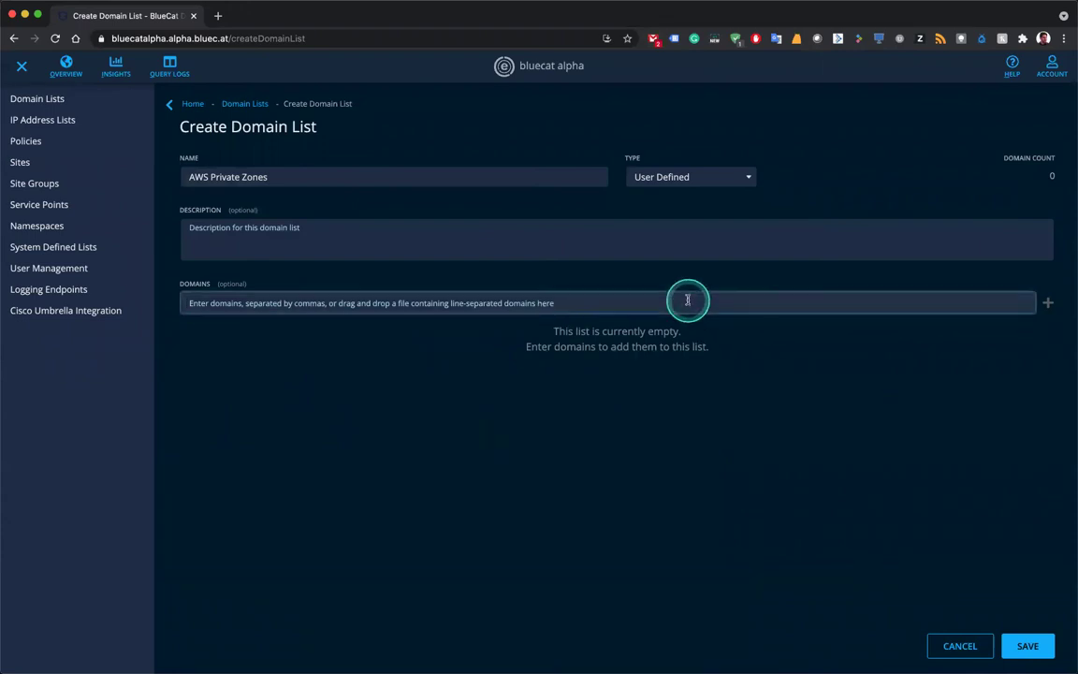
pyautogui.write('team')
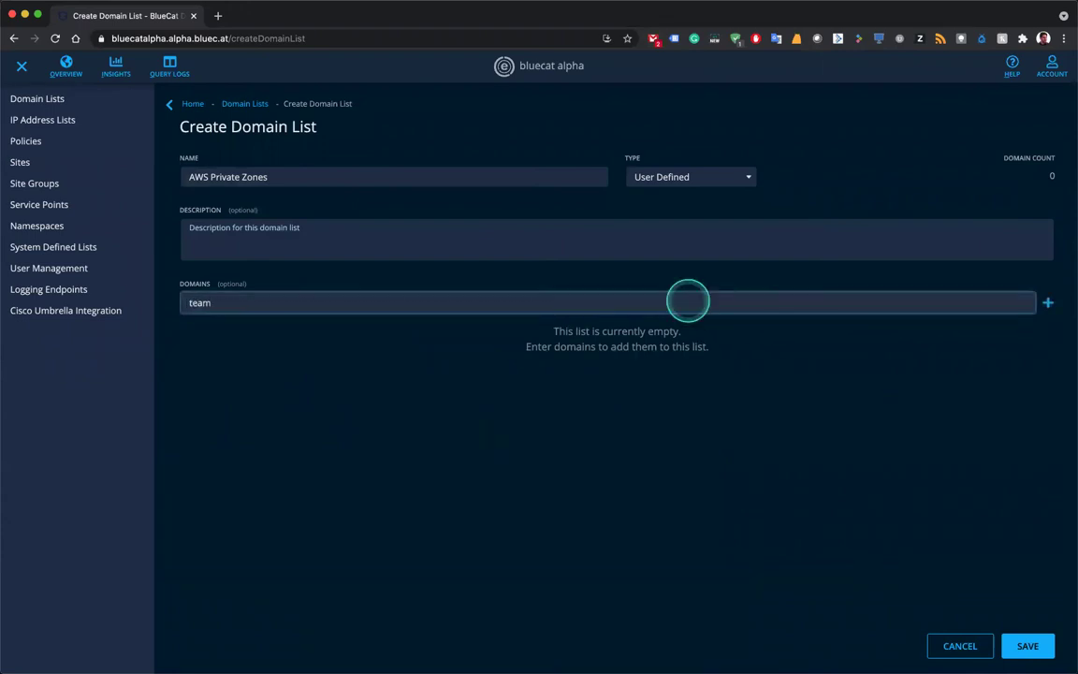
pyautogui.write('1.com')
pyautogui.click(1049, 303)
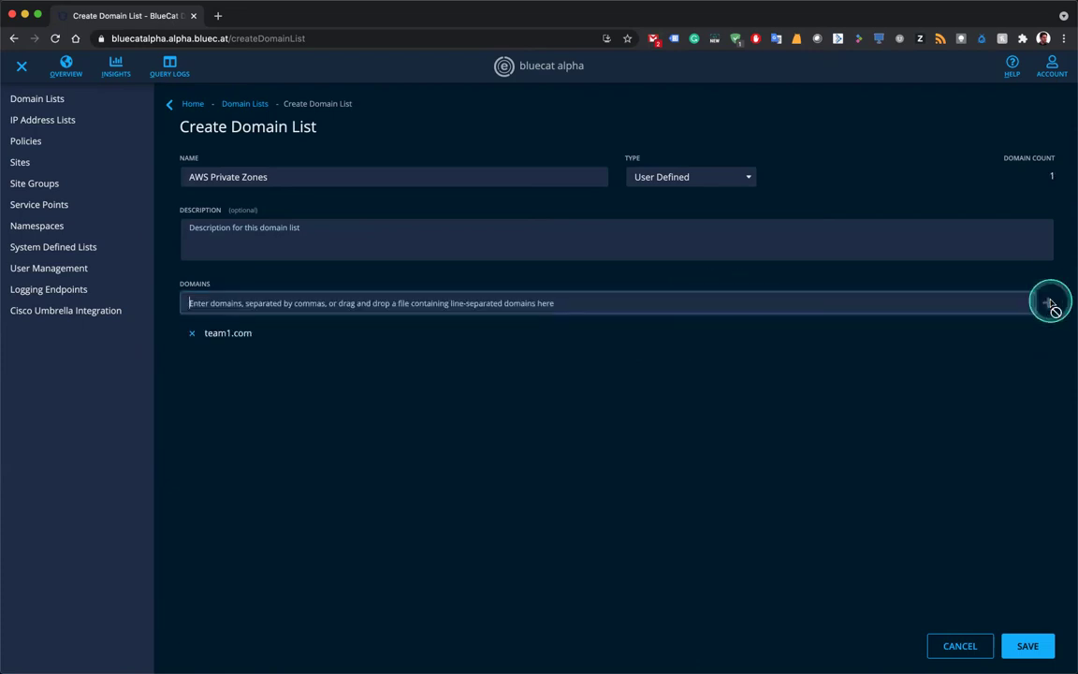
pyautogui.click(1030, 645)
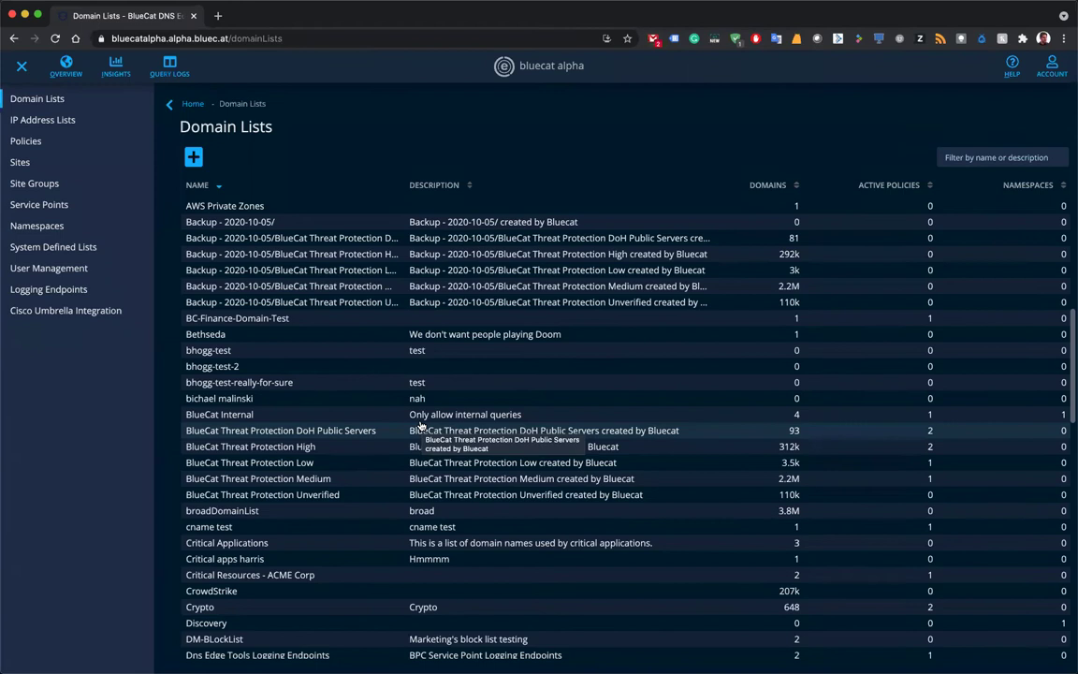
# Start a new namespace named "Private BDDS on AWS" with the description "Private Zones".
pyautogui.click(43, 230)
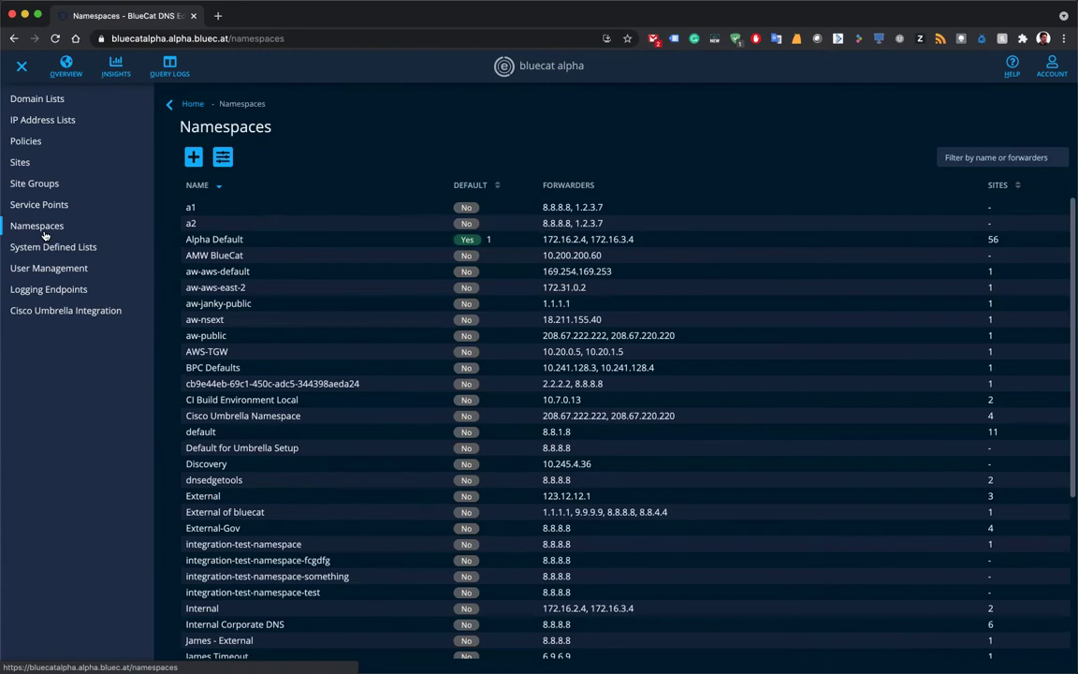
pyautogui.click(191, 159)
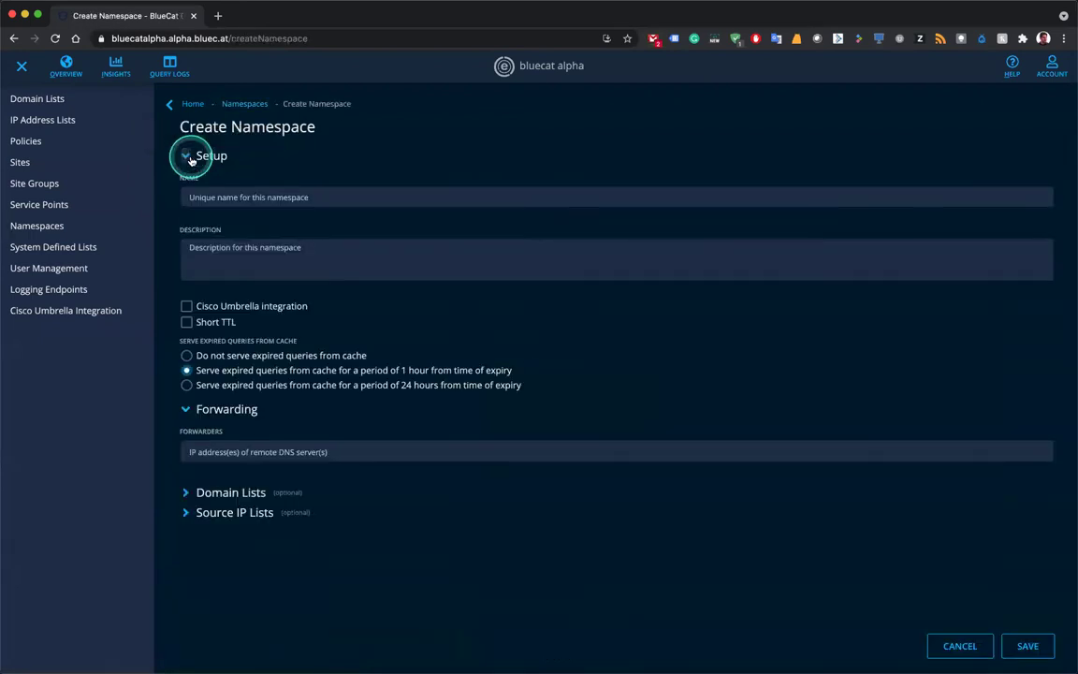
pyautogui.click(232, 195)
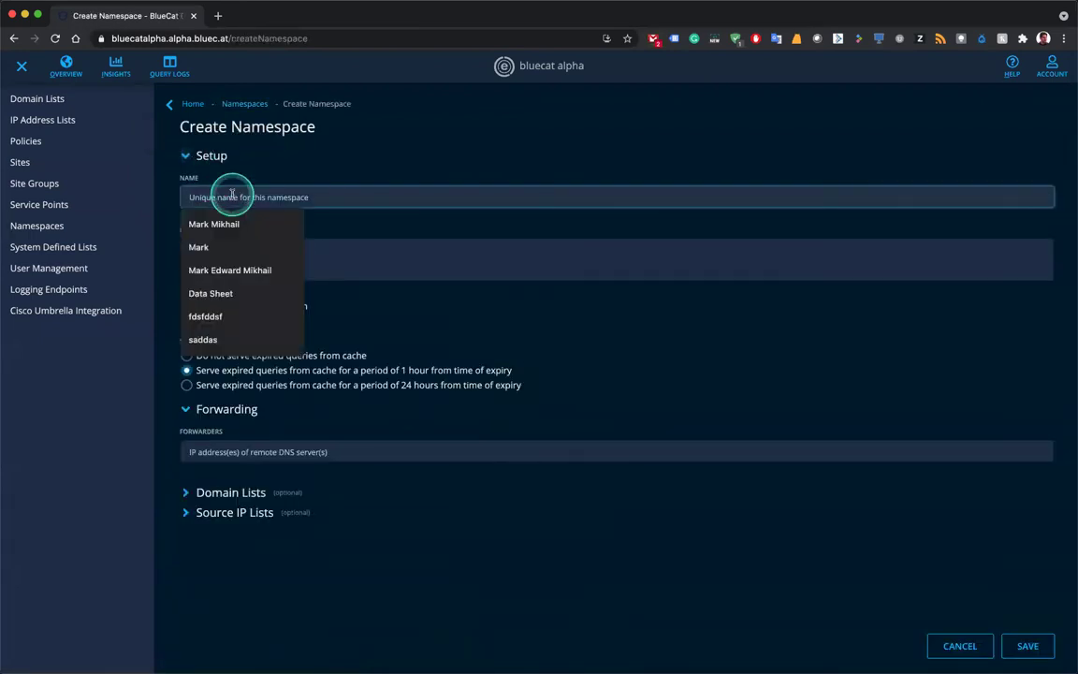
pyautogui.write('Private')
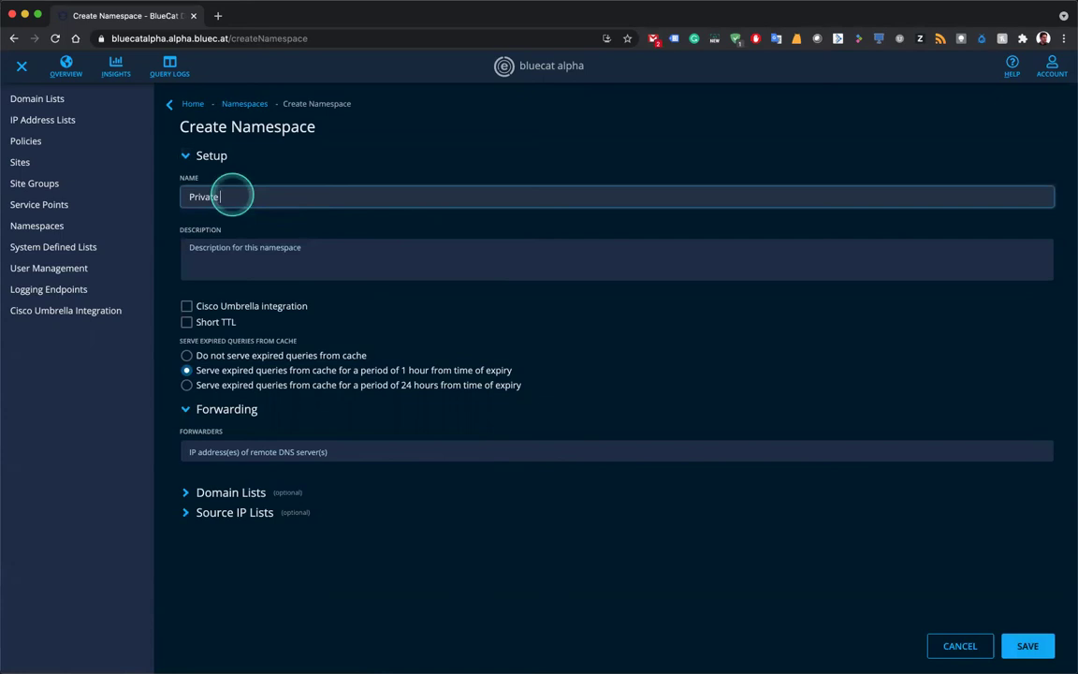
pyautogui.write(' BDDS on AWS')
pyautogui.click(242, 246)
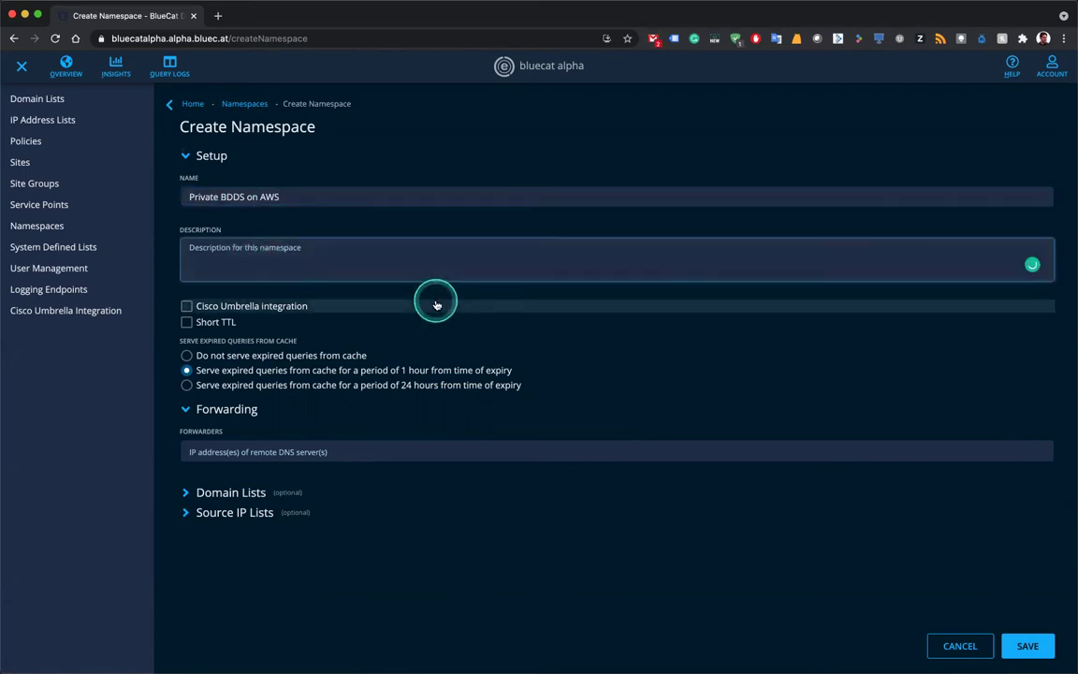
pyautogui.write('Priva')
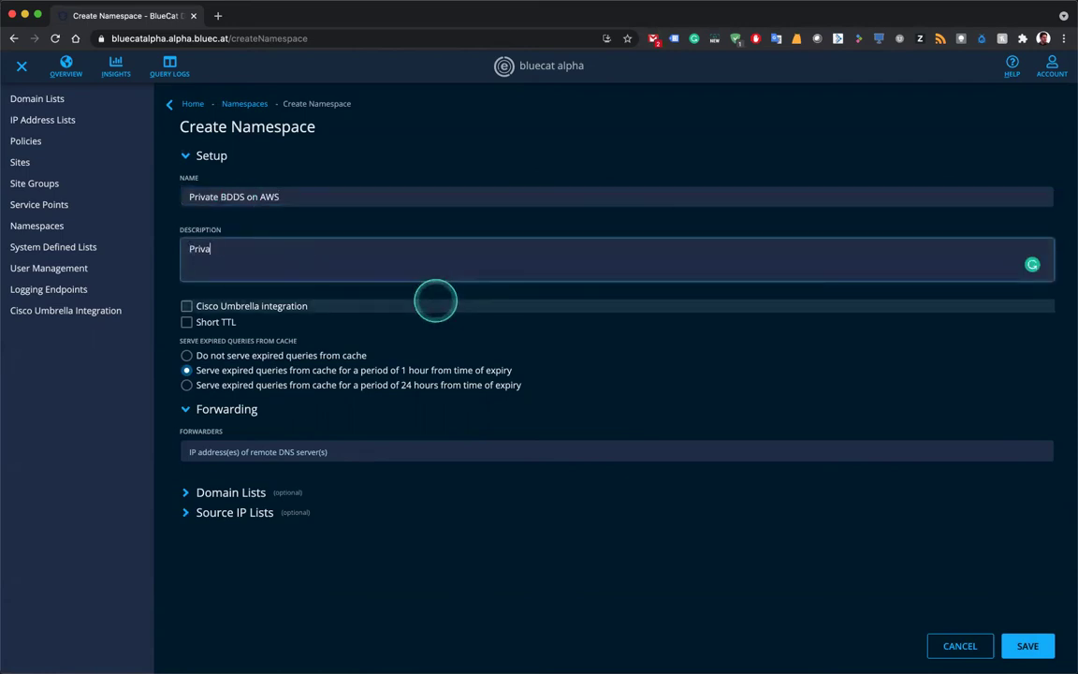
pyautogui.write('te Zones')
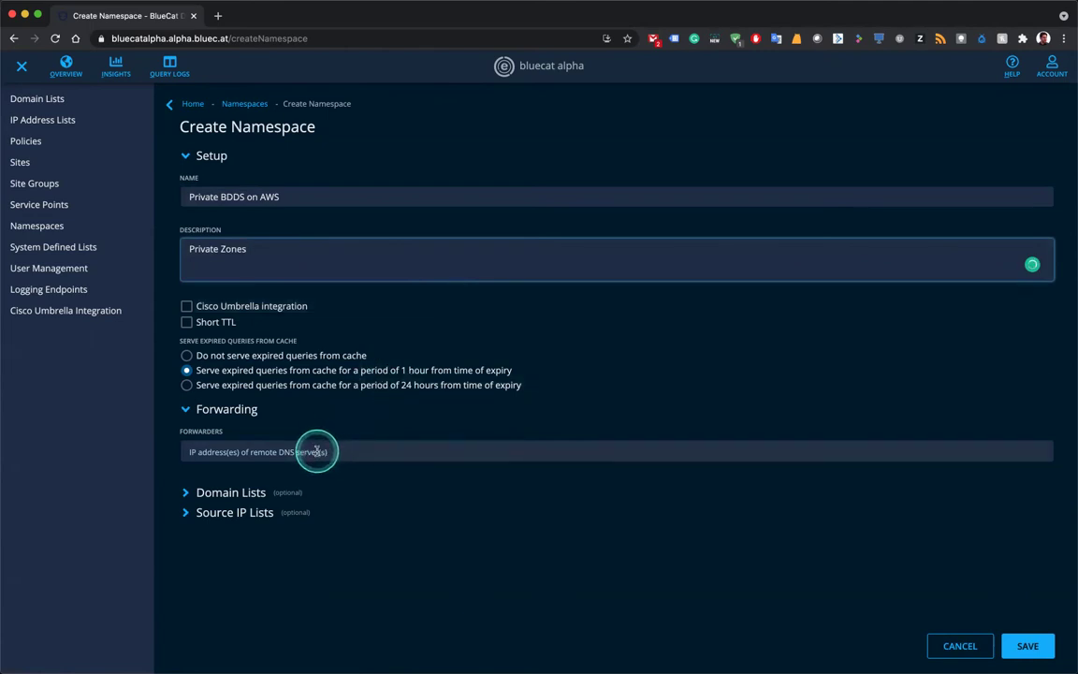
# Enter 52.15.88.91 as the forwarder for the new namespace.
pyautogui.click(295, 450)
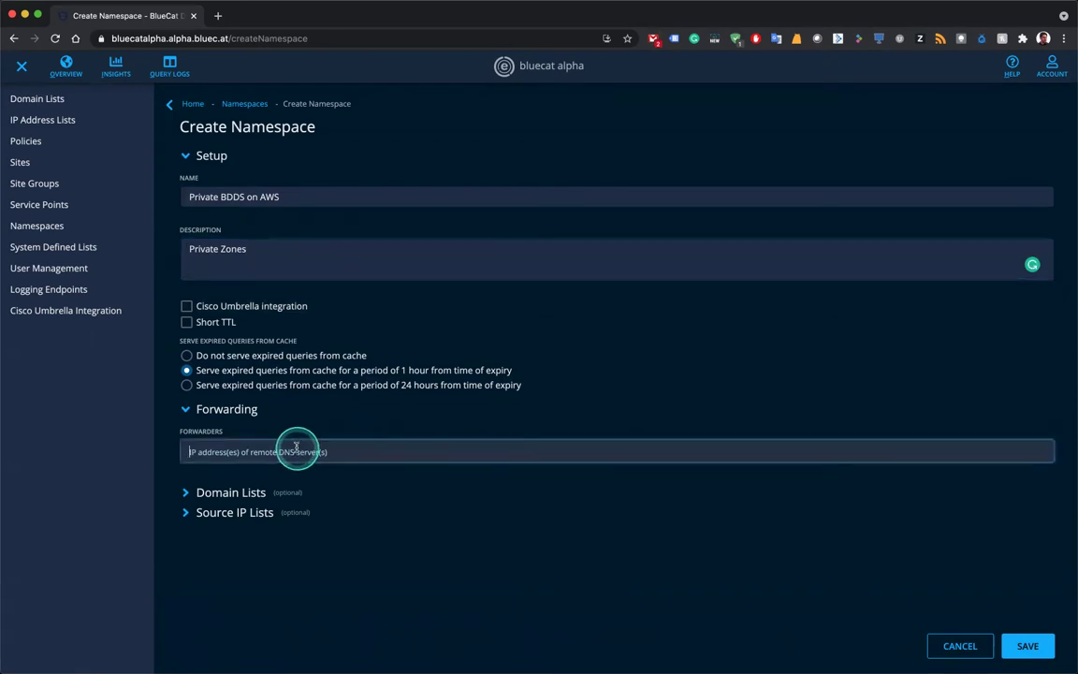
pyautogui.write('52.15.88.91')
pyautogui.write(',')
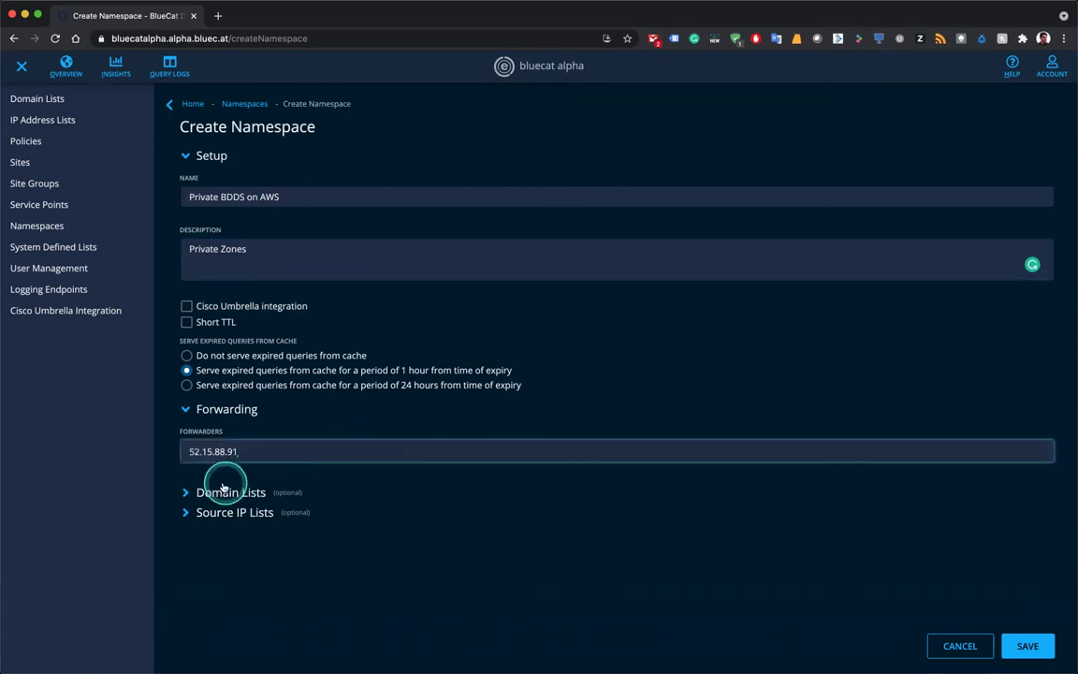
pyautogui.press('BackSpace')
# Add the AWS Private Zones domain list to the new namespace's match list.
pyautogui.click(190, 493)
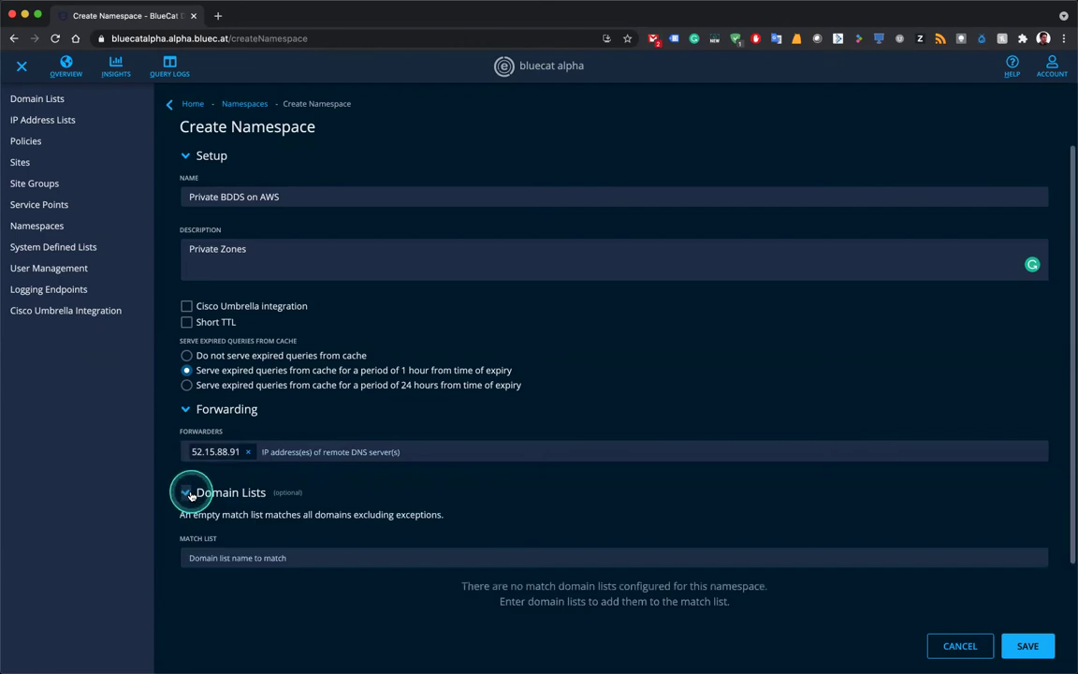
pyautogui.scroll(-5, 216, 440)
pyautogui.click(239, 330)
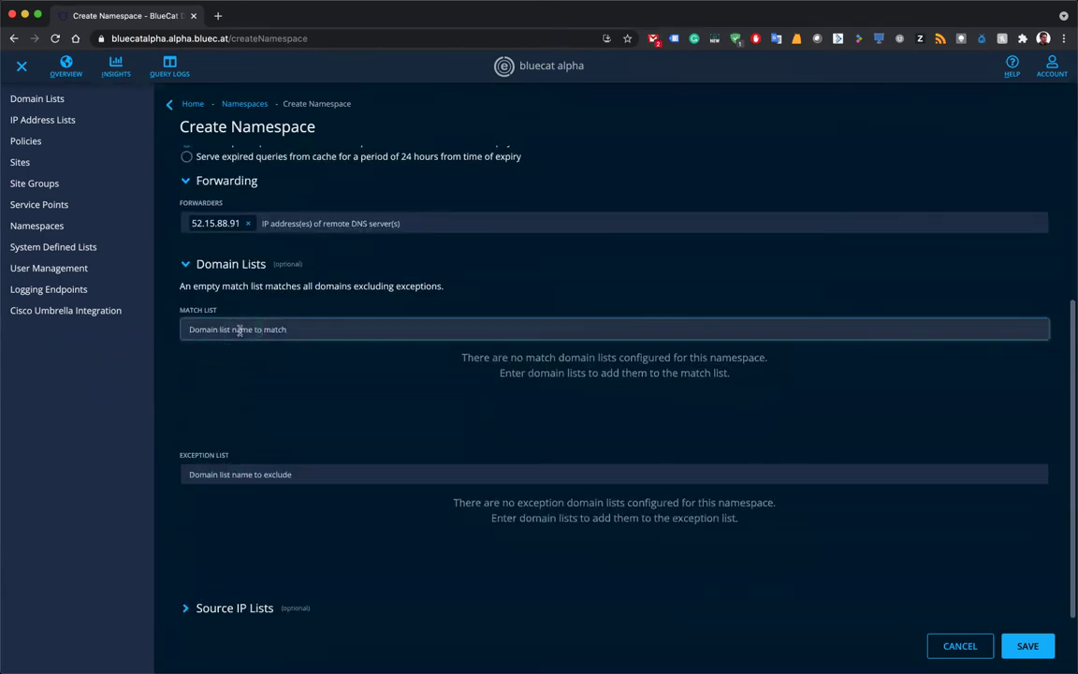
pyautogui.write('aws')
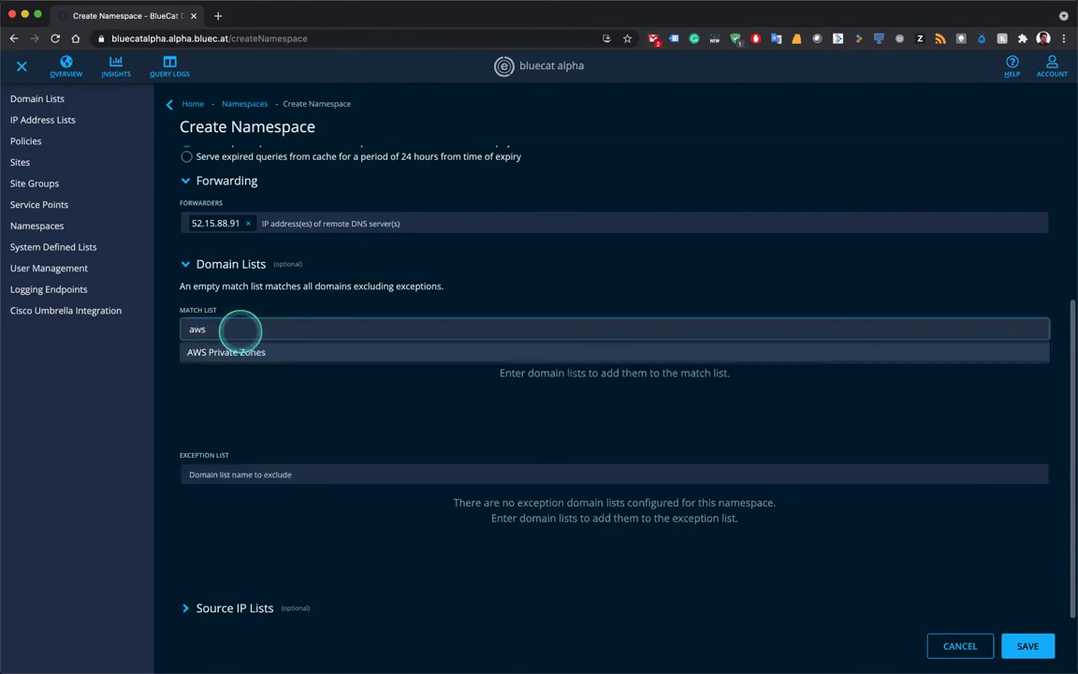
pyautogui.click(251, 352)
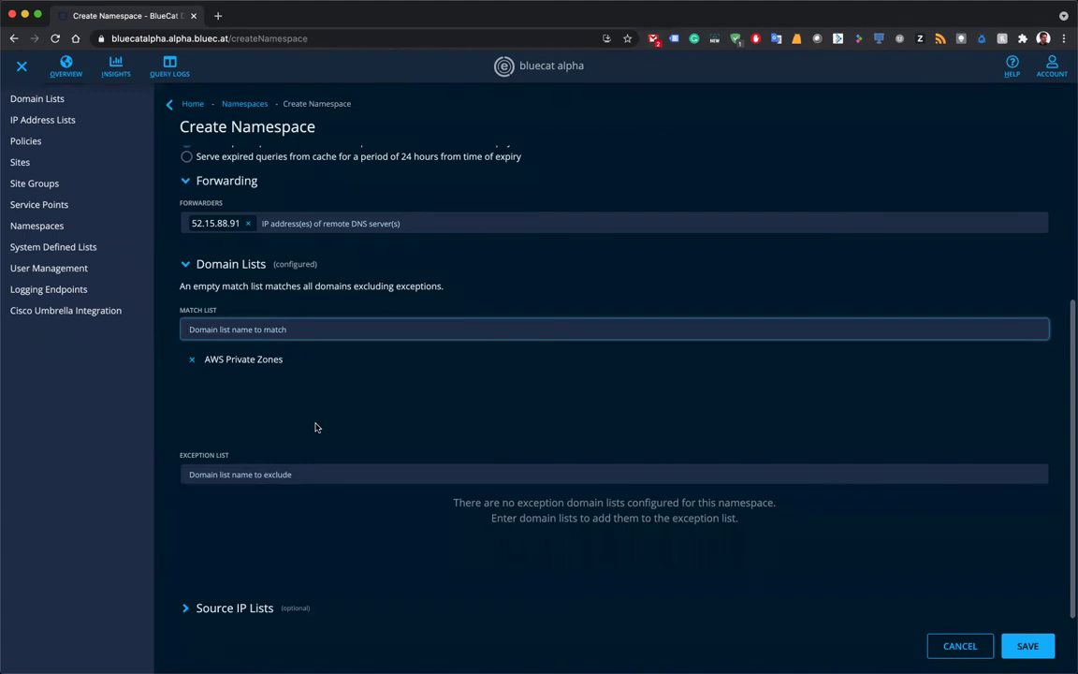
# Save the new namespace and open the MM-AWS_Lab site for editing.
pyautogui.click(1021, 646)
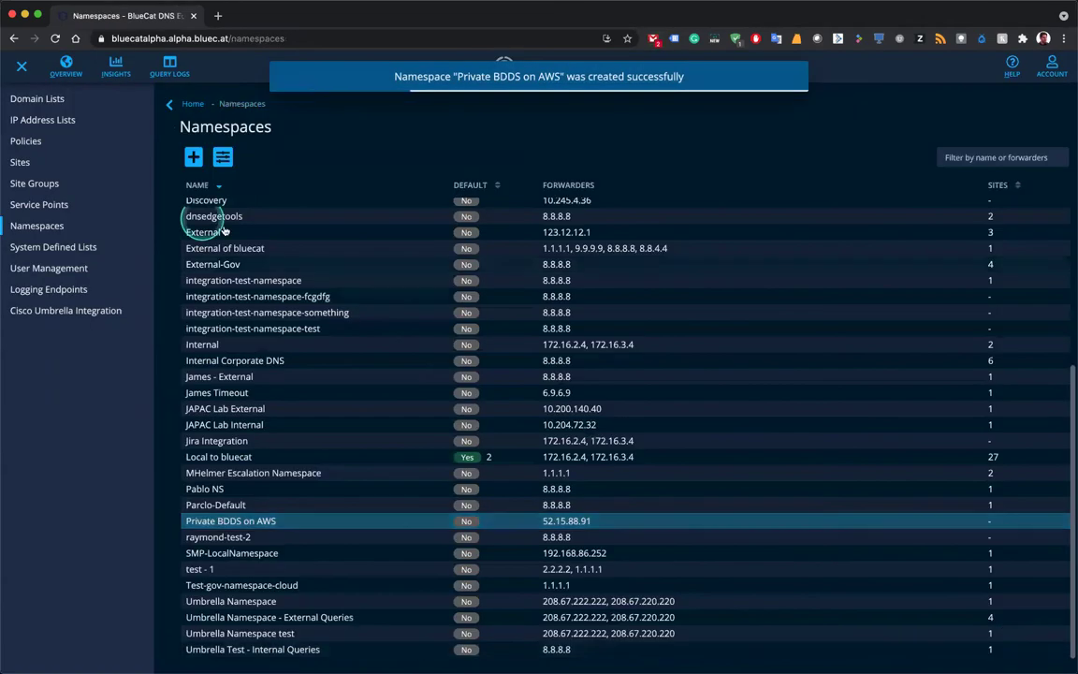
pyautogui.click(21, 163)
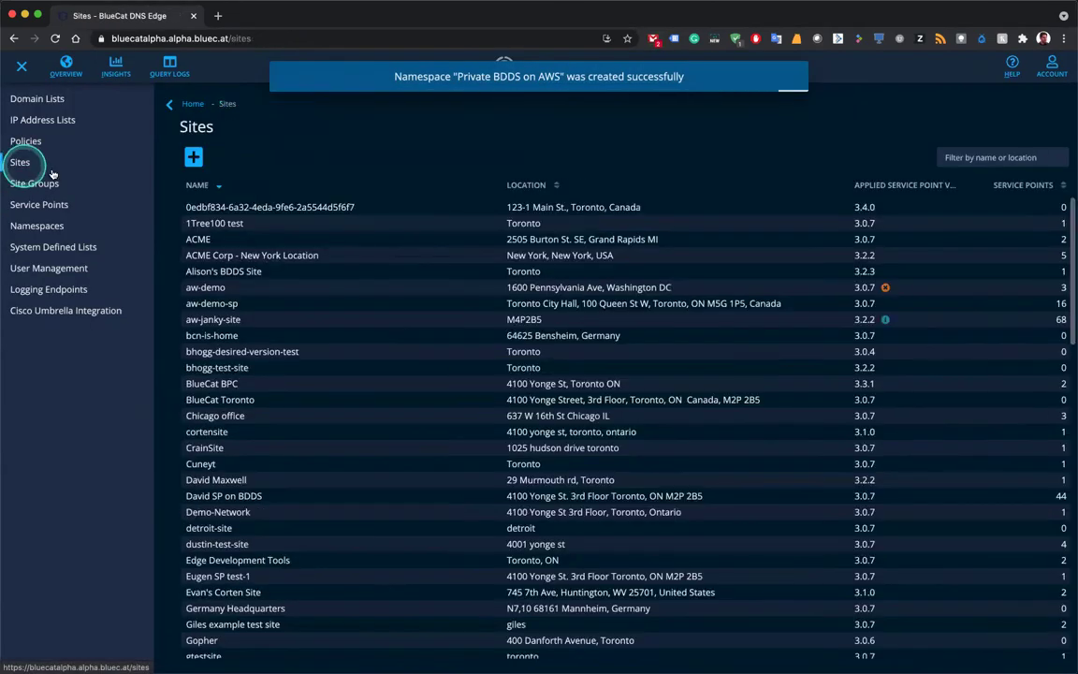
pyautogui.click(969, 158)
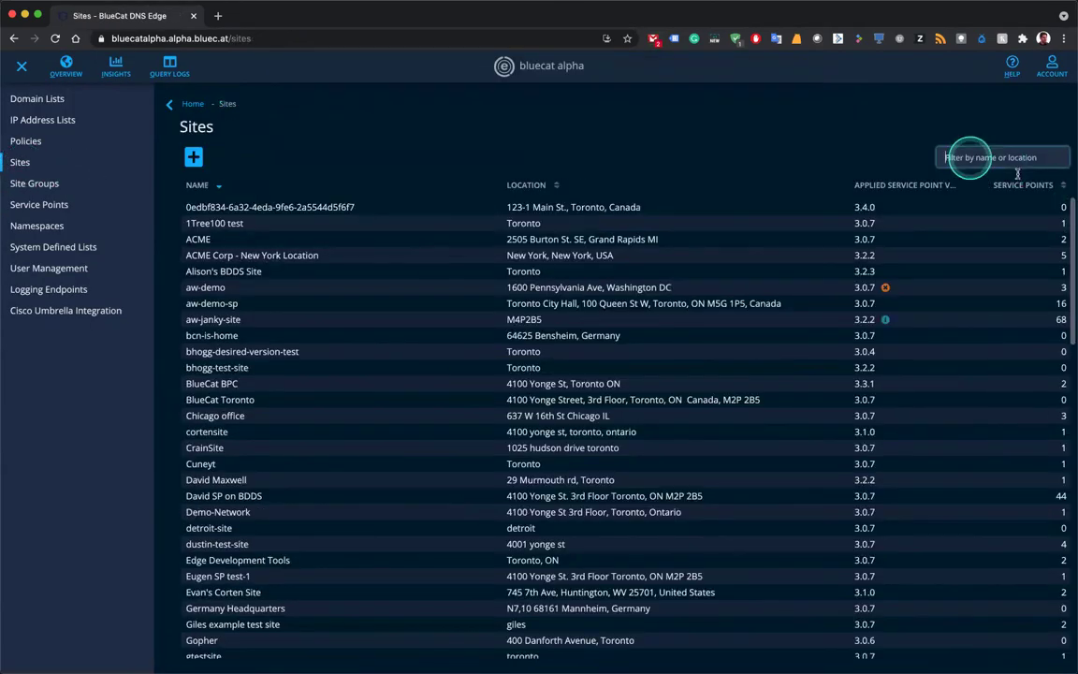
pyautogui.write('mm')
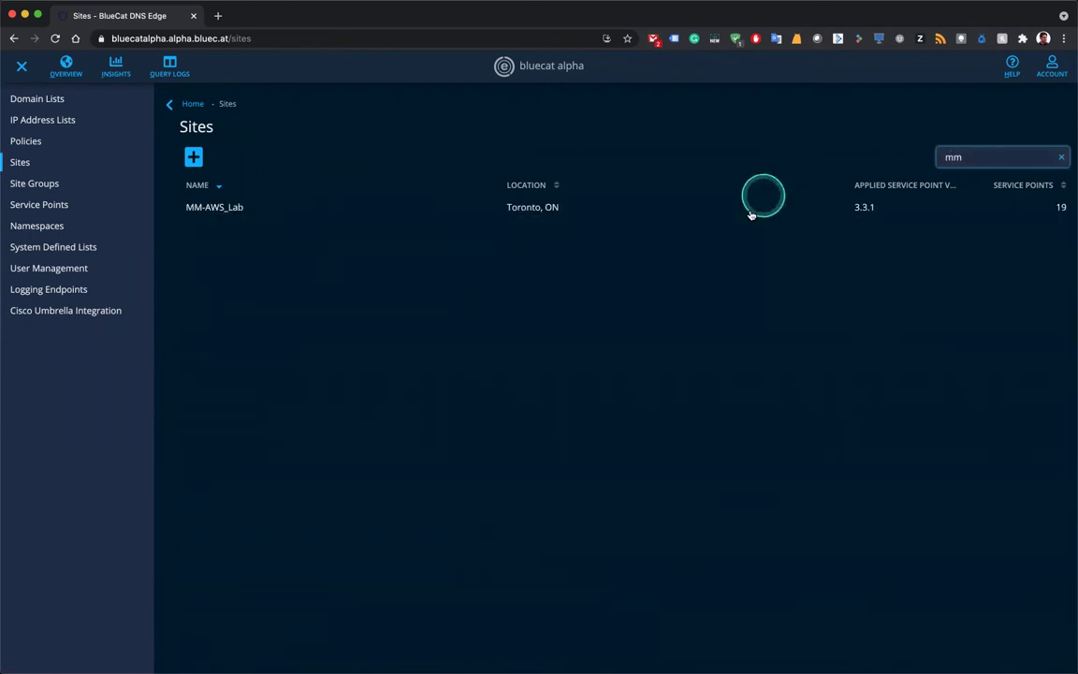
pyautogui.click(751, 216)
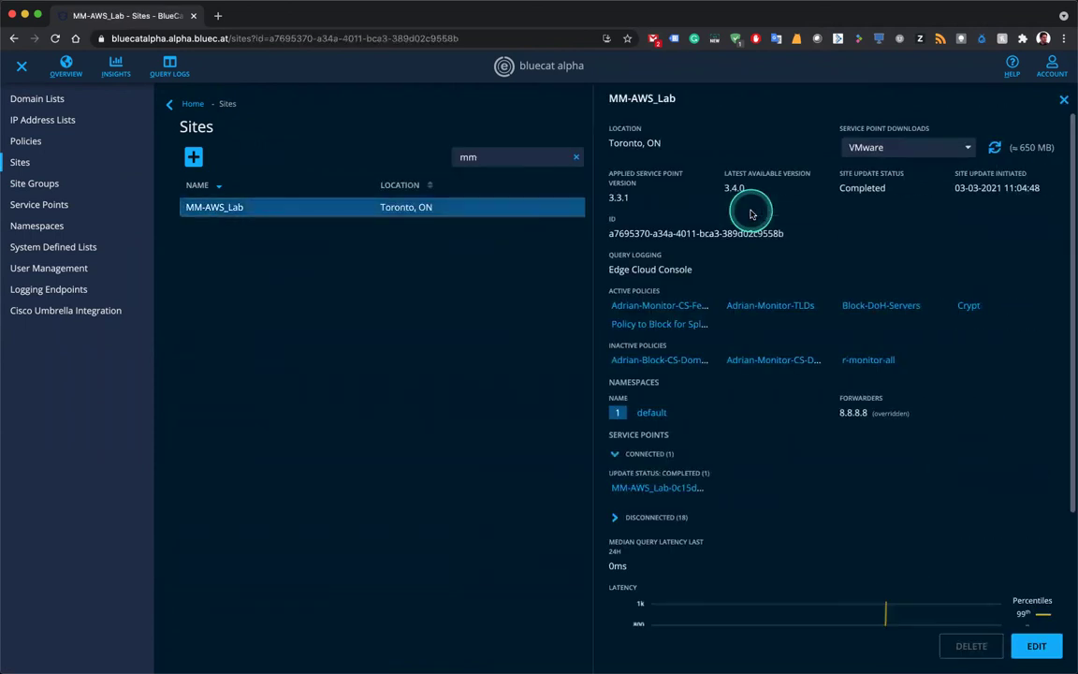
pyautogui.click(1035, 645)
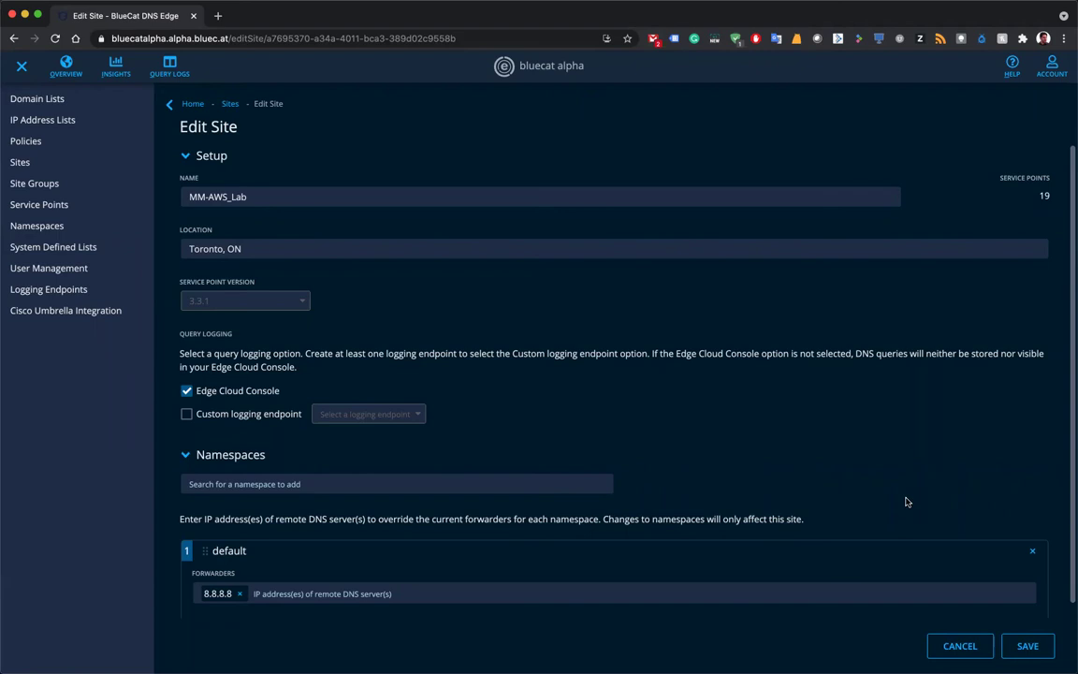
# Add the Private BDDS on AWS namespace to the site and move it above the default namespace.
pyautogui.click(462, 487)
pyautogui.write('pri')
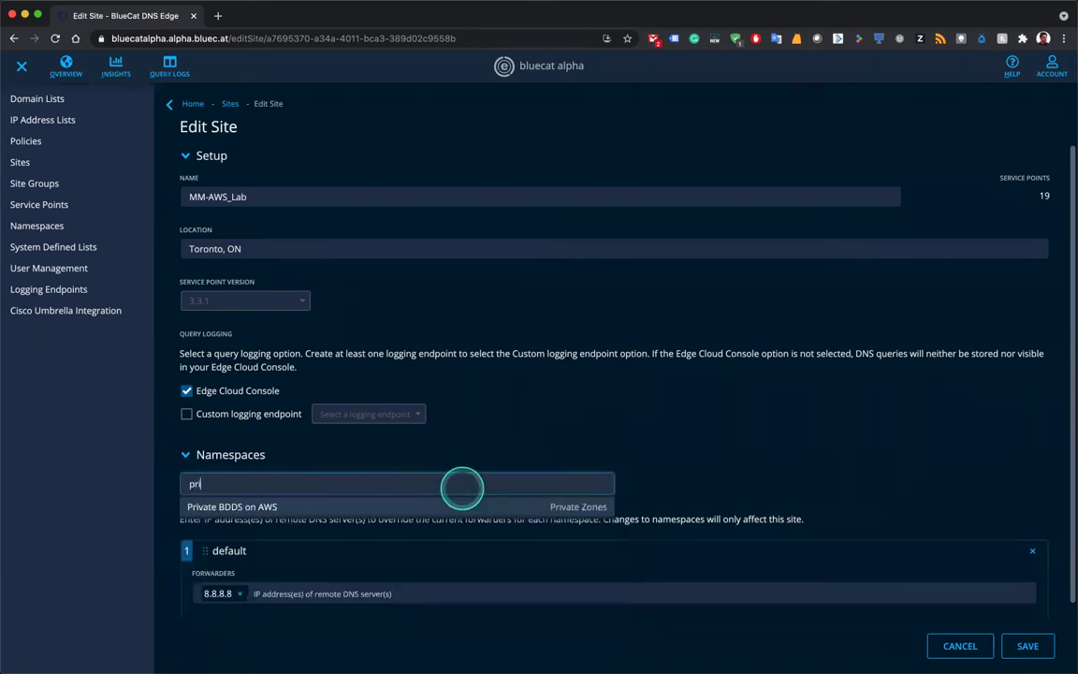
pyautogui.click(290, 509)
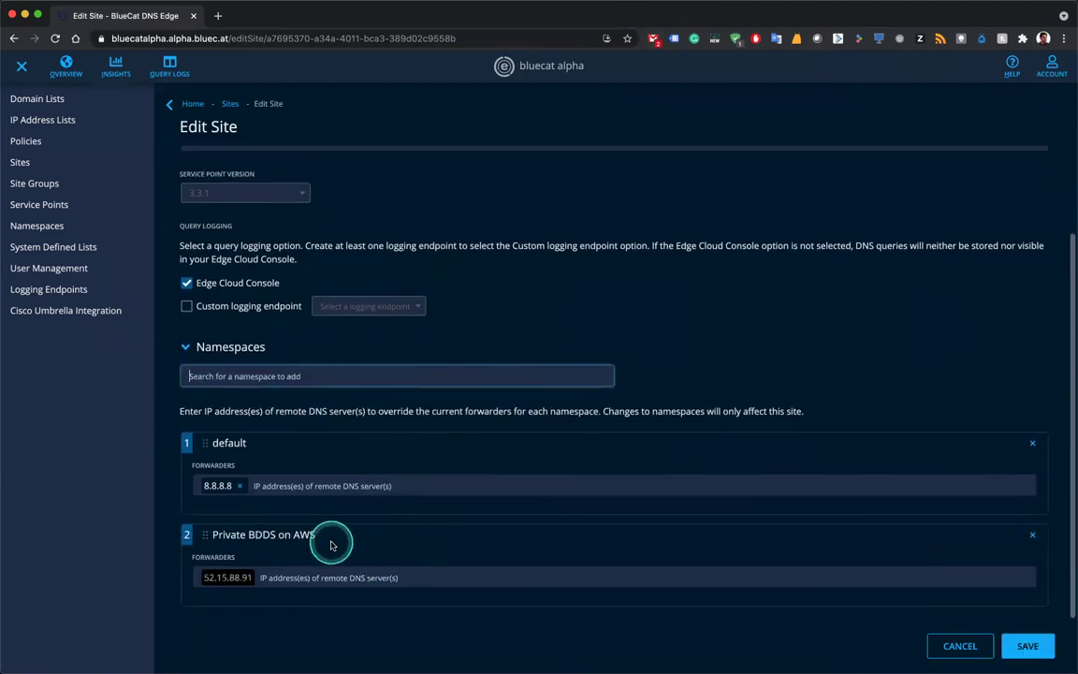
pyautogui.click(204, 538)
pyautogui.moveTo(204, 538); pyautogui.dragTo(201, 445)
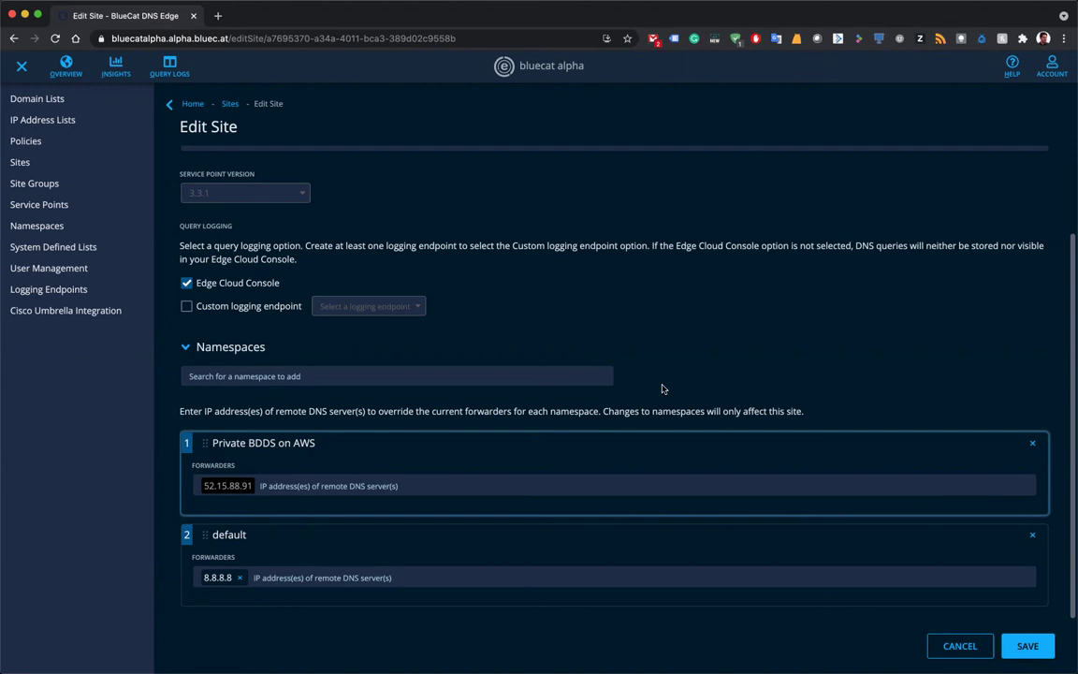
pyautogui.click(485, 453)
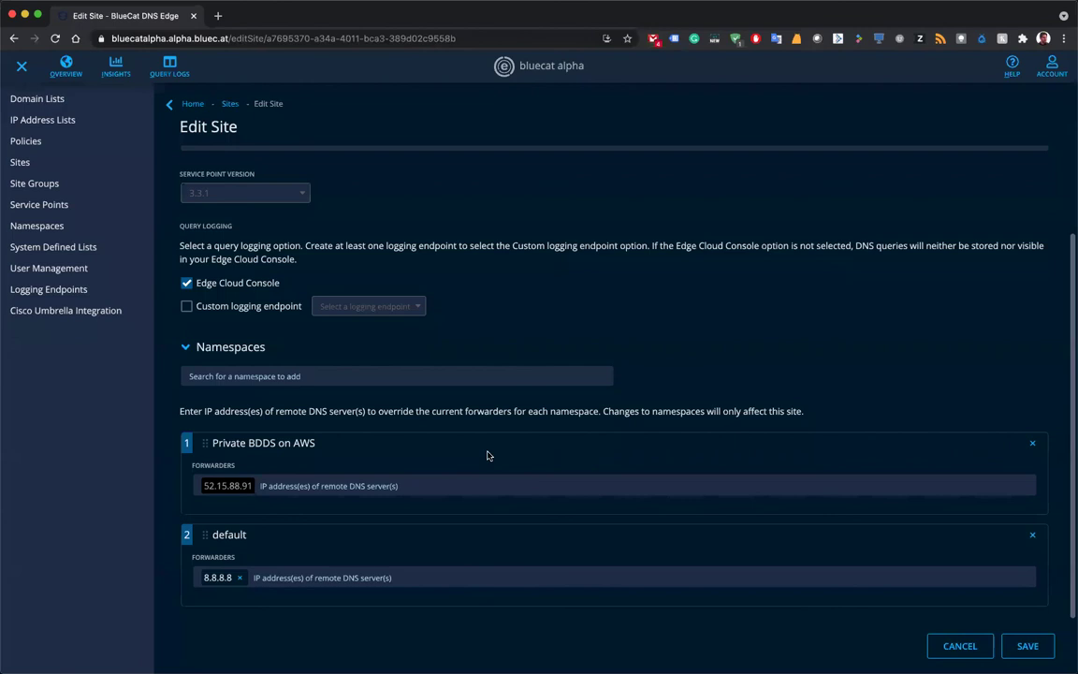
# In the terminal, run dig against 18.219.52.172 for the test client's team1.com hostname and for google.com.
pyautogui.hotkey('alt', 'space')
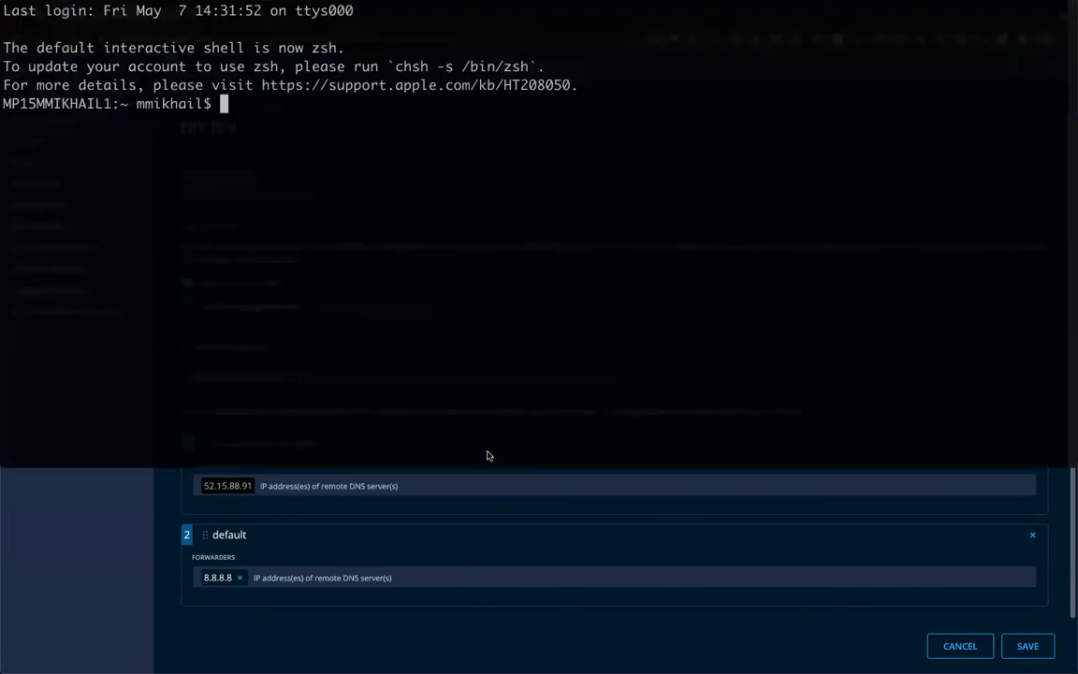
pyautogui.write('dig @18.219.52.172 mmikhail_Test_Client_1.team1.com')
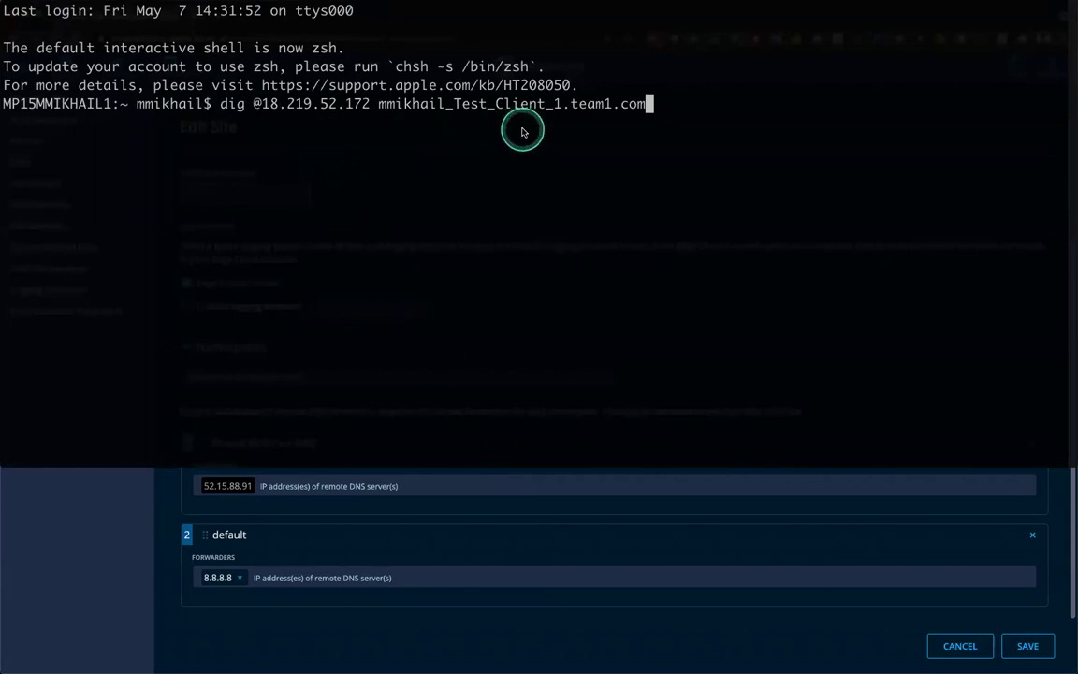
pyautogui.press('Return')
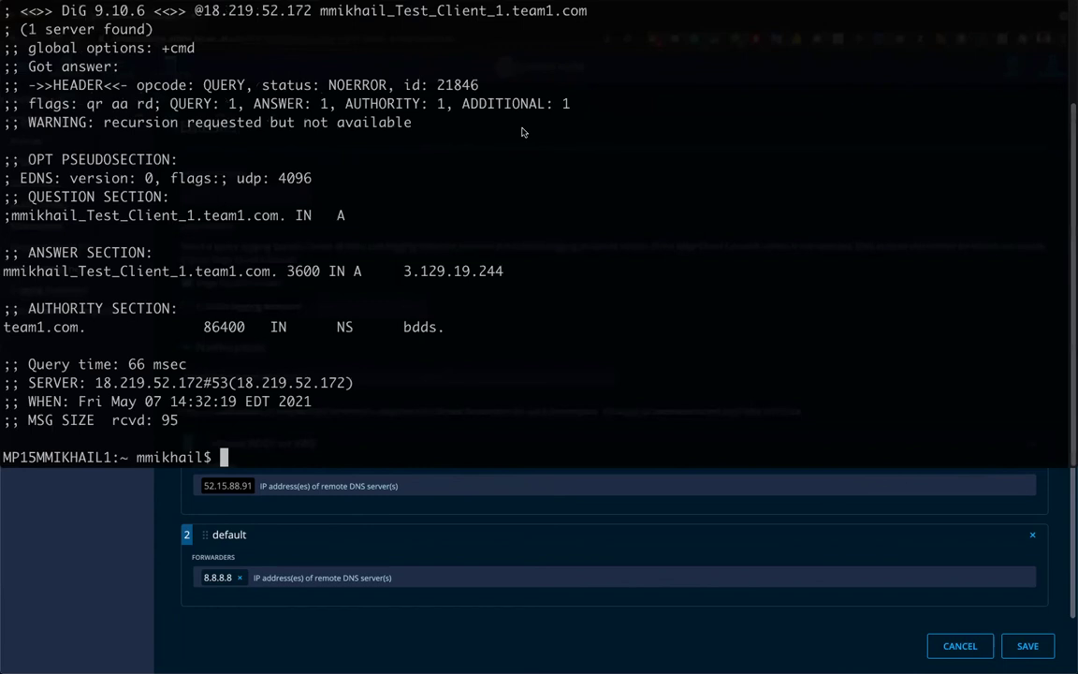
pyautogui.click(360, 87)
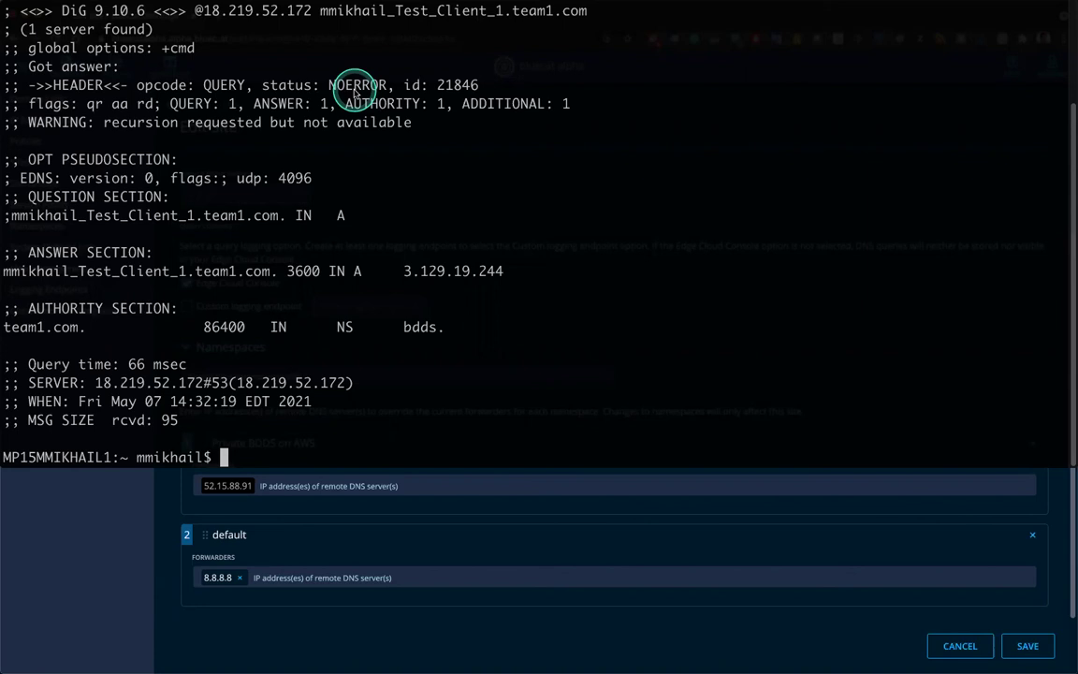
pyautogui.write('dig @18.219.52.172 google.com')
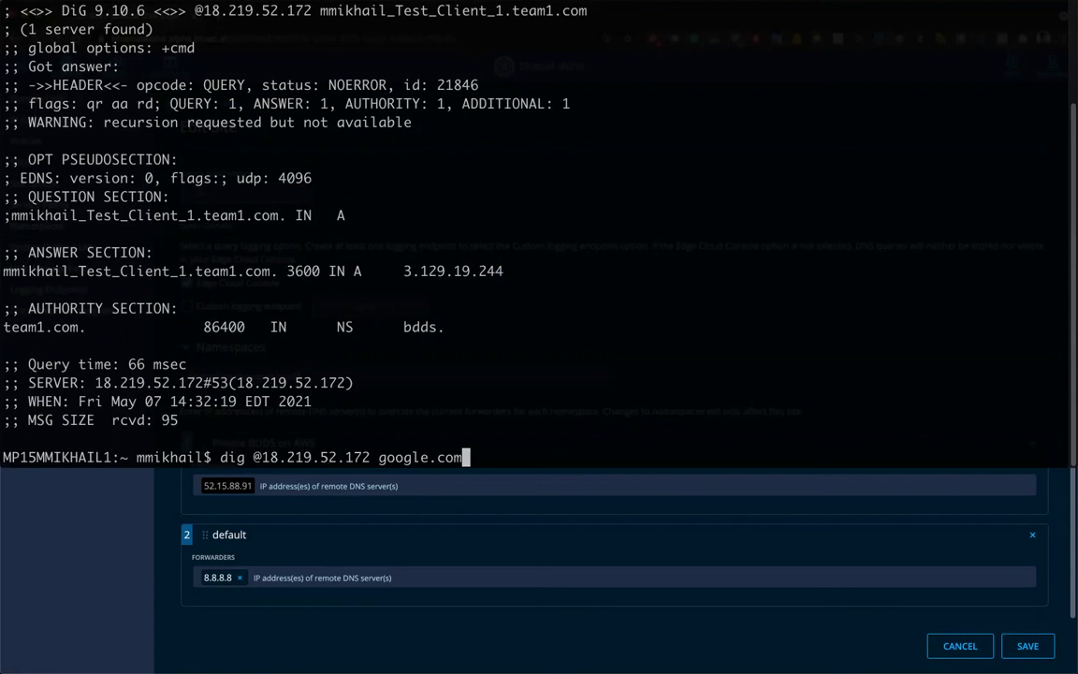
pyautogui.press('Return')
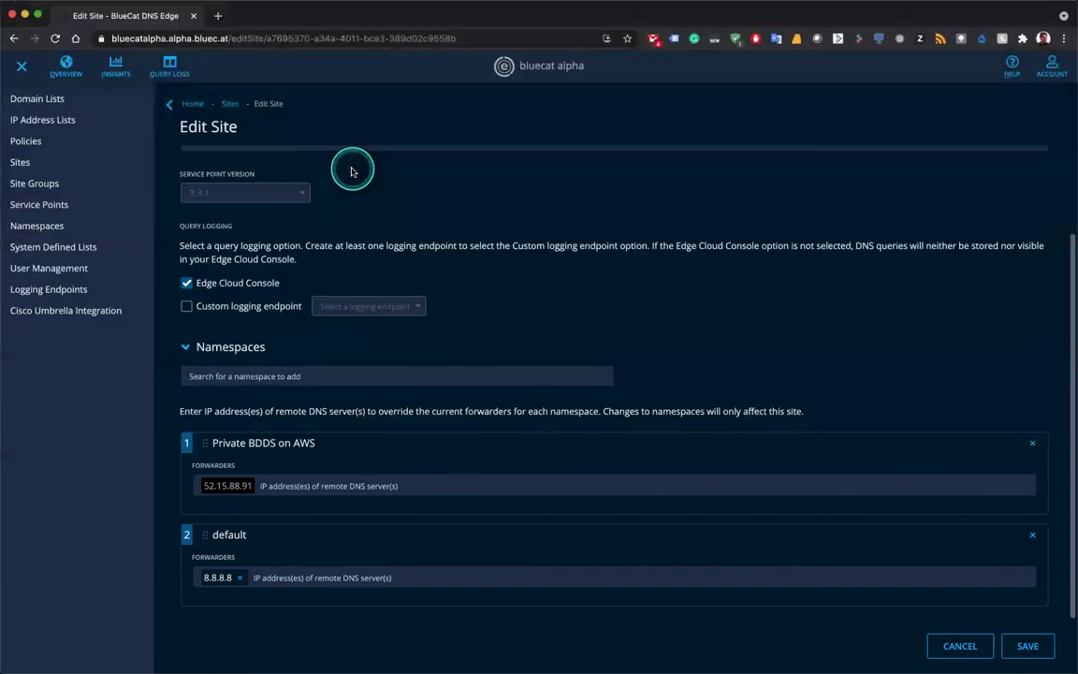
# Return to DNS Edge and open the DNS query logs for the MM-AWS_Lab site.
pyautogui.click(169, 63)
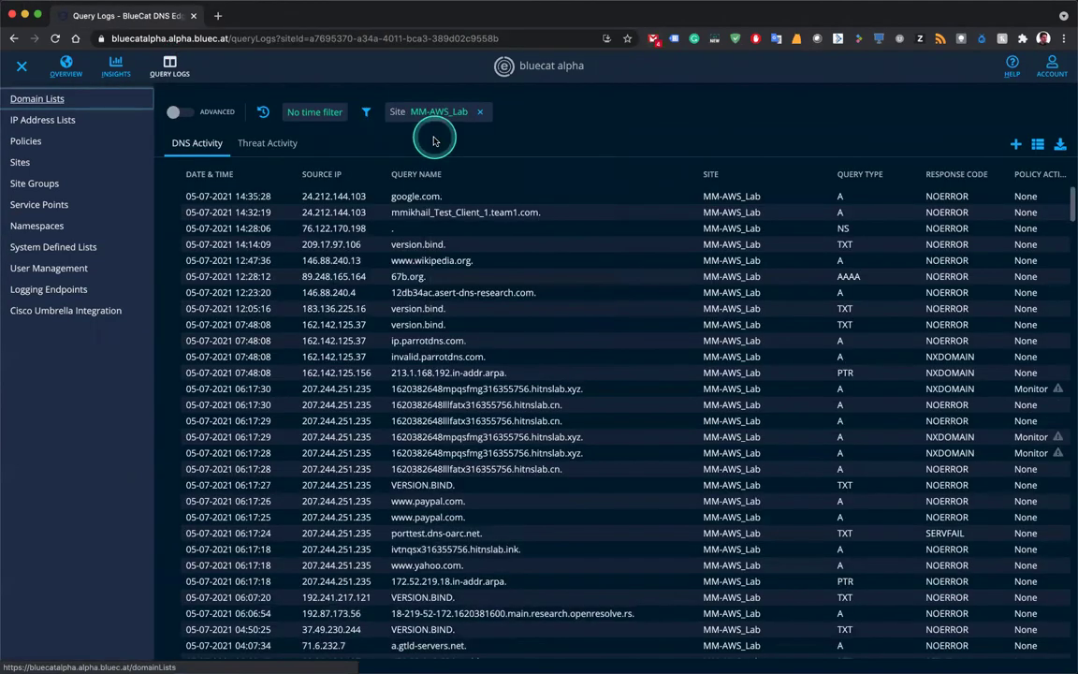